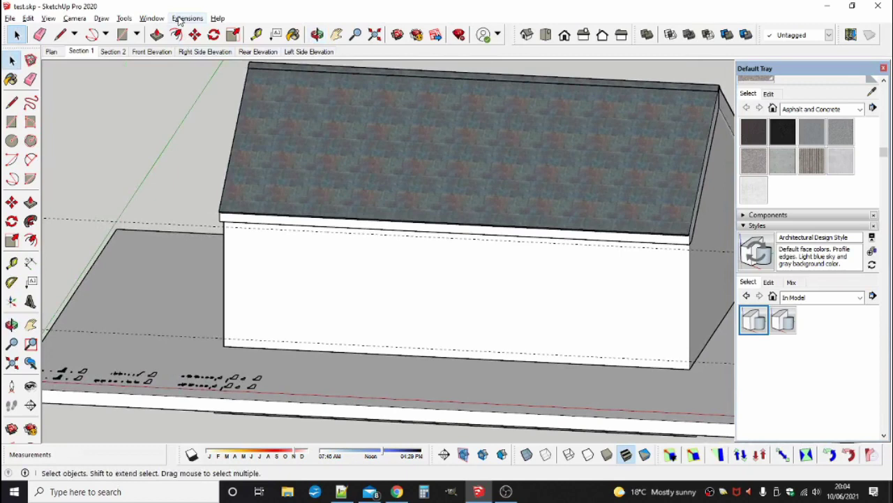
Start a single rectangular window with a custom profile, with opening width 1.2, opening height 1.8 and reveal depth 0.09
click(179, 21)
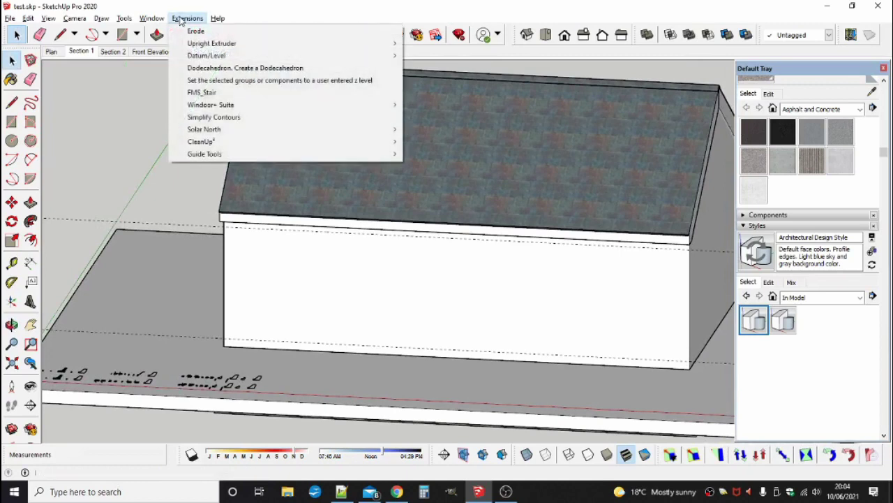
mouse_move(212, 106)
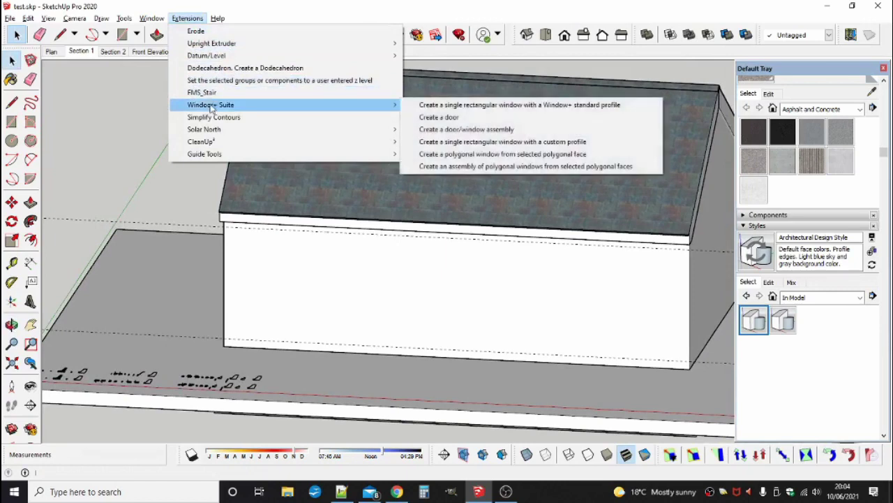
click(439, 142)
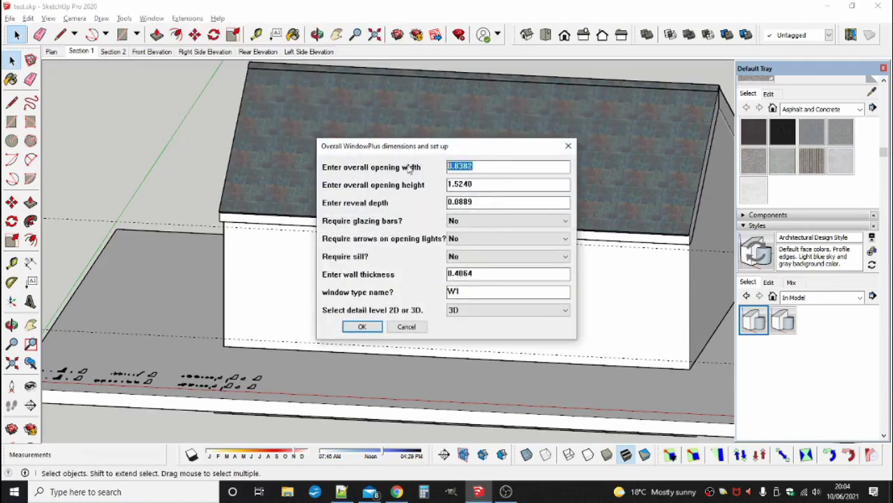
text(1.)
key(Tab)
text(1)
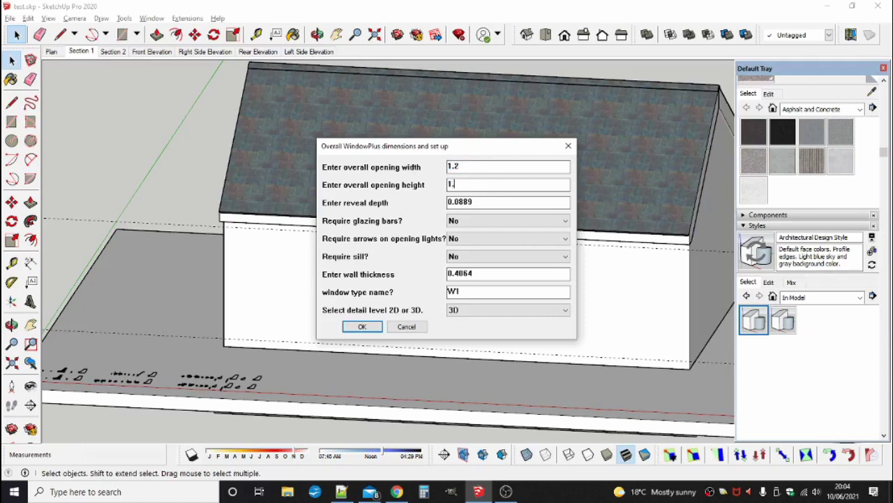
drag(455, 202, 504, 203)
text(0)
Include a sill, set the wall thickness to 0.3 and accept the window's overall dimensions and setup
click(465, 257)
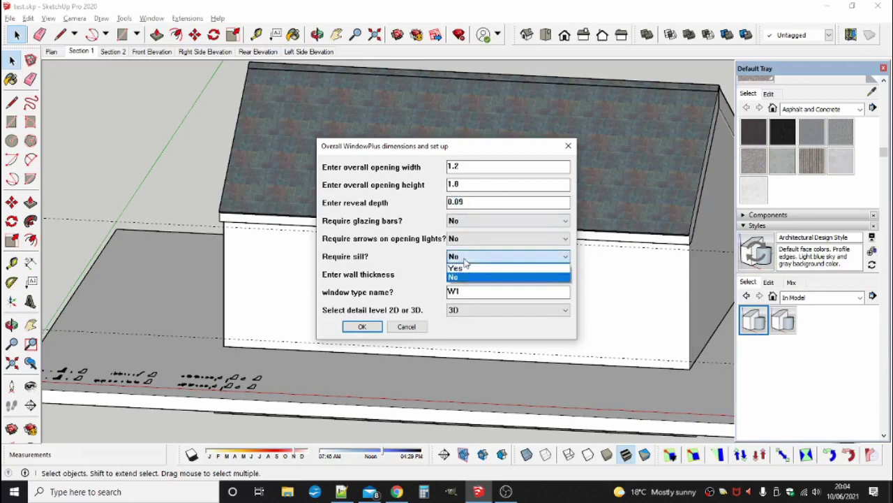
click(468, 269)
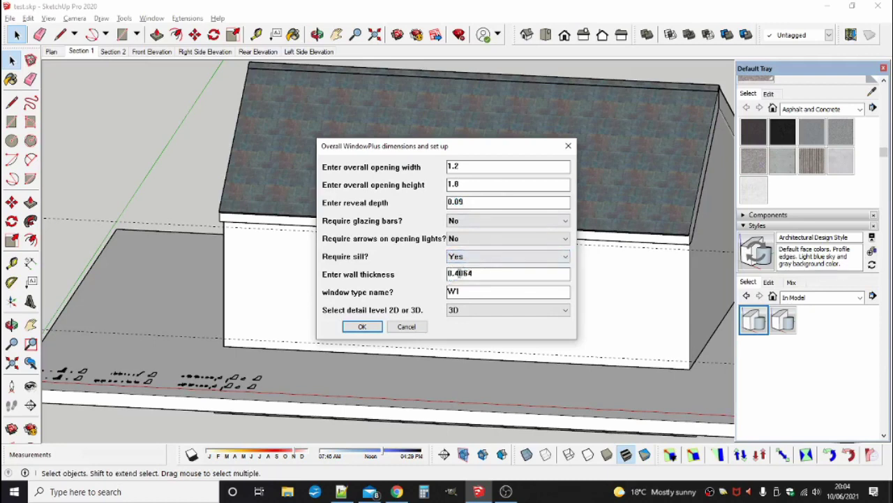
drag(451, 272, 519, 270)
text(3)
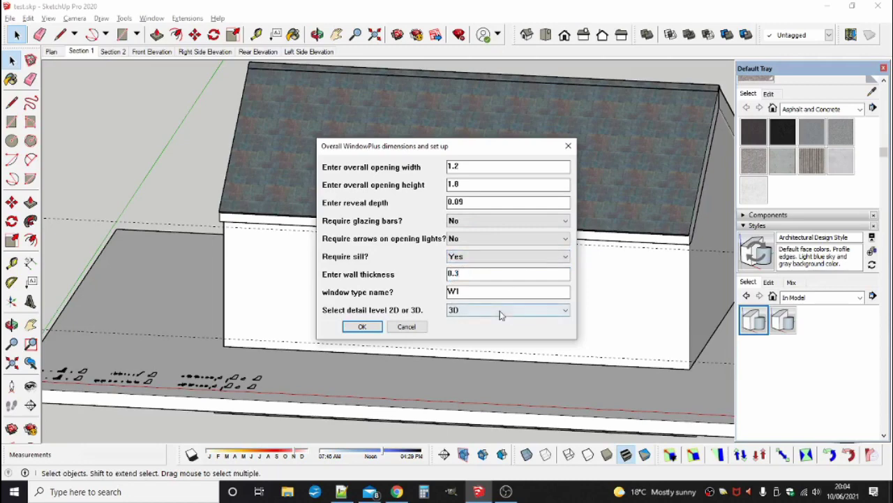
click(363, 328)
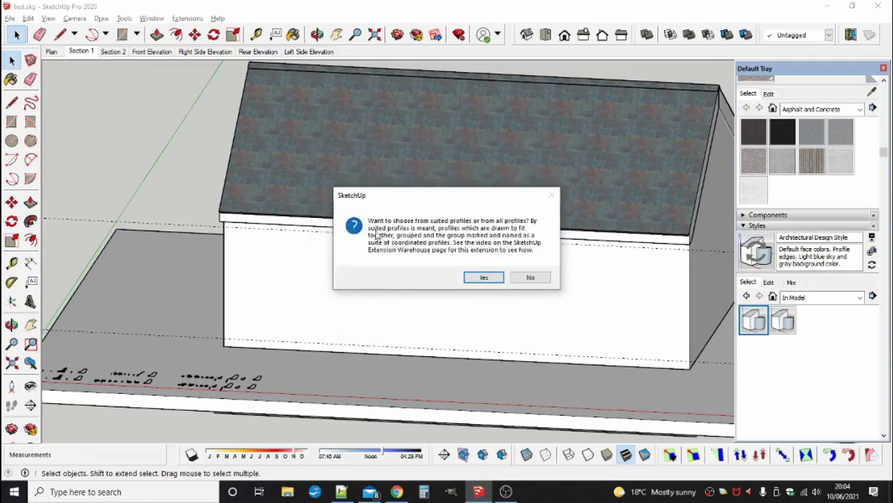
Choose the suited profile suite Wooden 1 outward and the fixed casement profile Timber 1 Fixed Glazed Casement 1
click(482, 278)
click(489, 241)
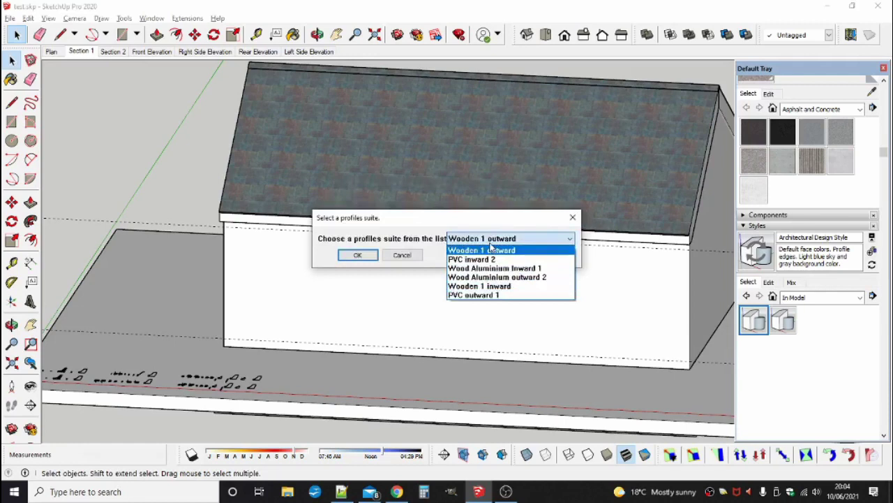
click(490, 249)
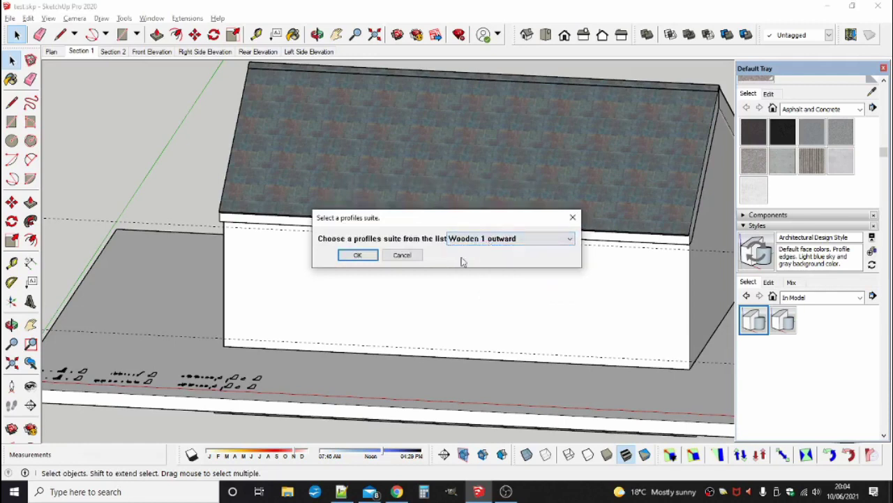
click(358, 256)
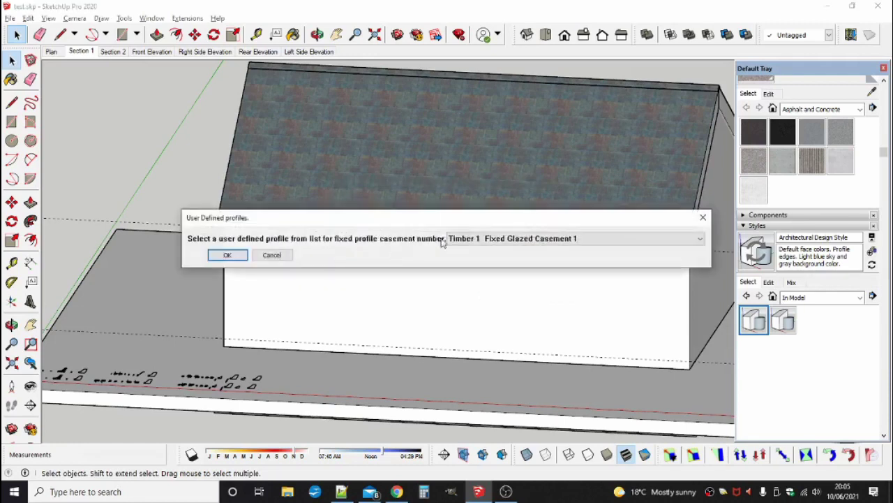
click(471, 239)
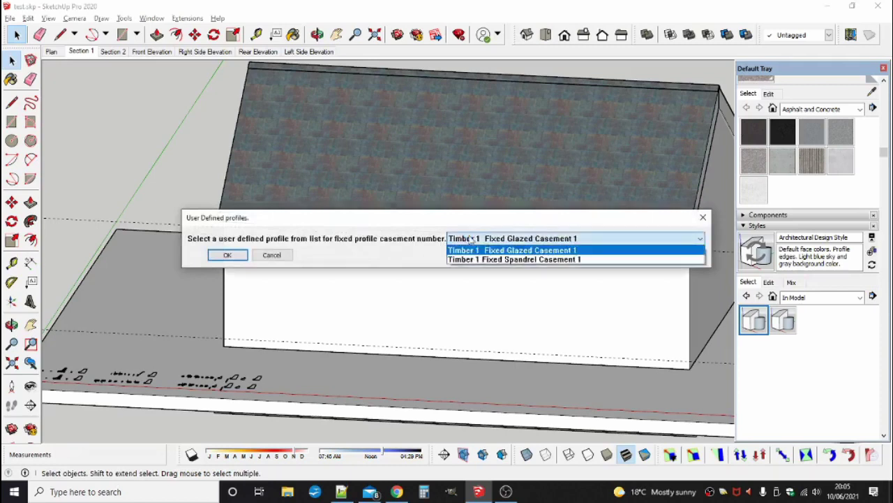
click(477, 251)
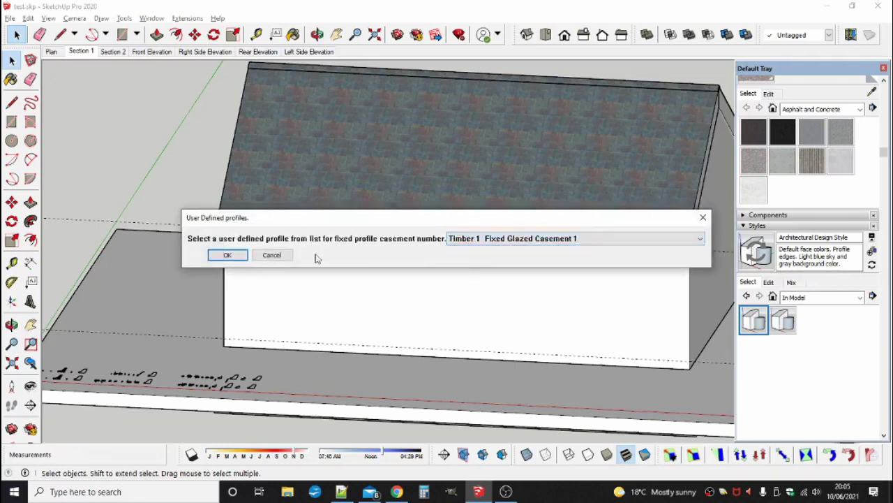
click(240, 258)
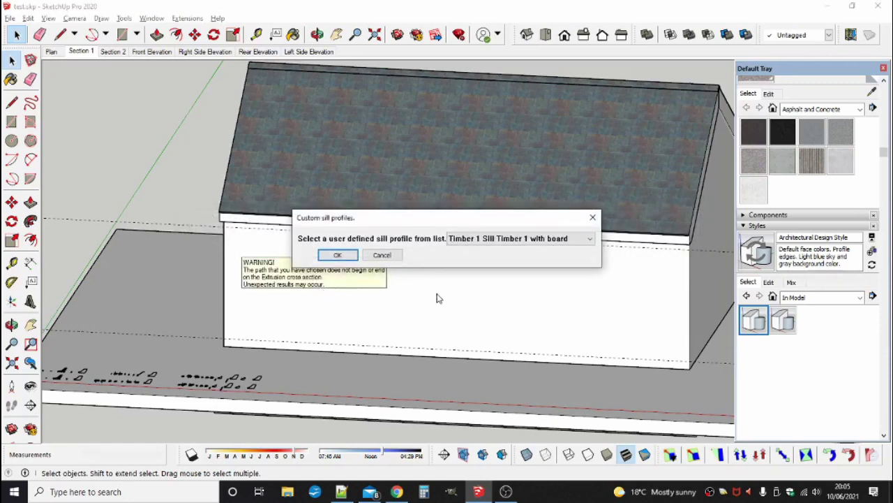
Choose the sill profile Timber 1 Sill Concrete 1 with board and place the window on the long wall near its corner
click(482, 242)
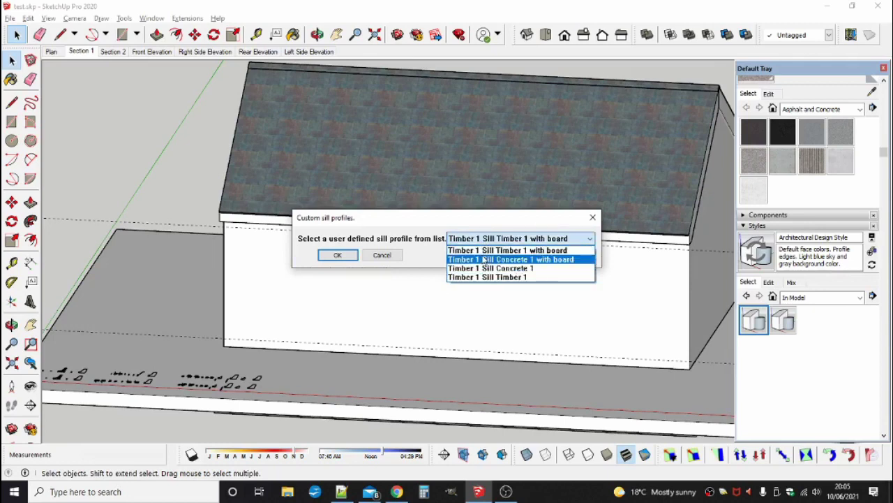
click(484, 261)
click(329, 256)
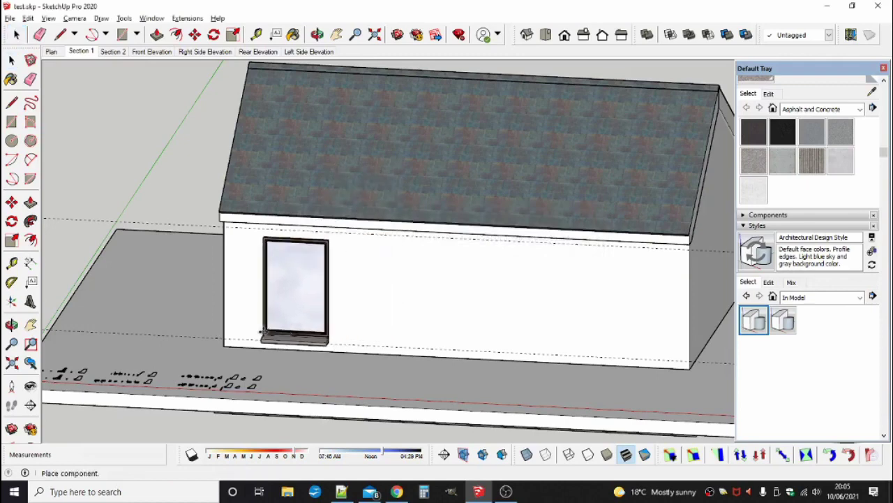
click(254, 329)
click(12, 62)
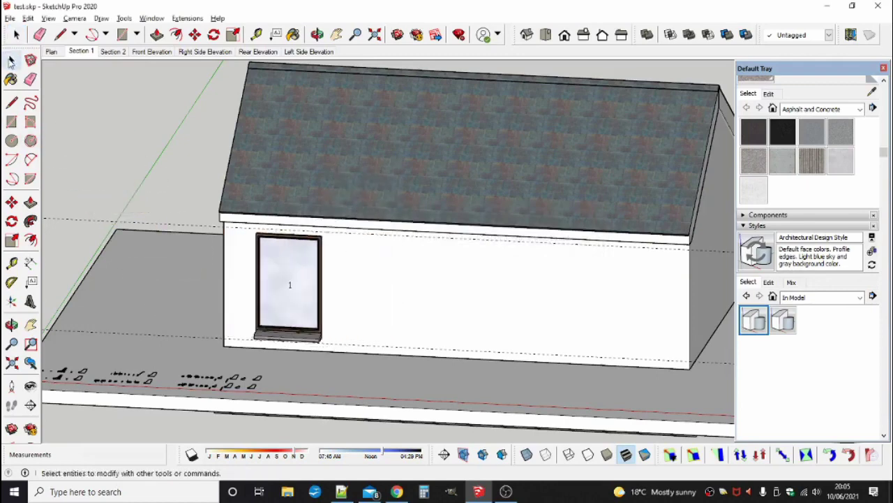
Move the placed window along the long wall by 1.5, using its upper outer corner as the reference point
middle_drag(247, 242, 429, 206)
scroll(342, 263, up, 3)
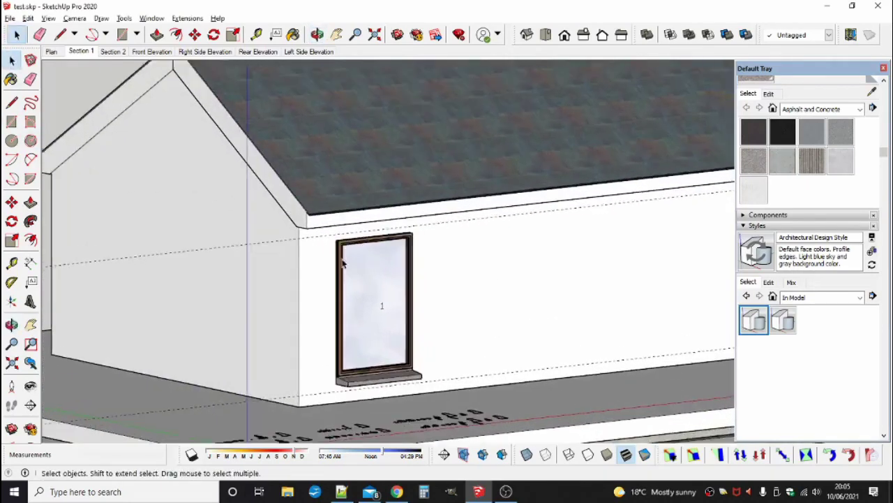
scroll(342, 262, up, 5)
click(354, 236)
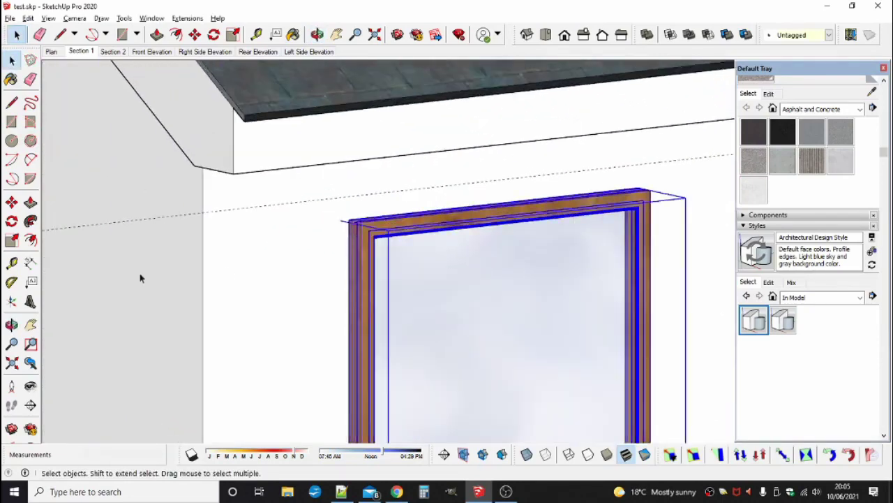
click(12, 202)
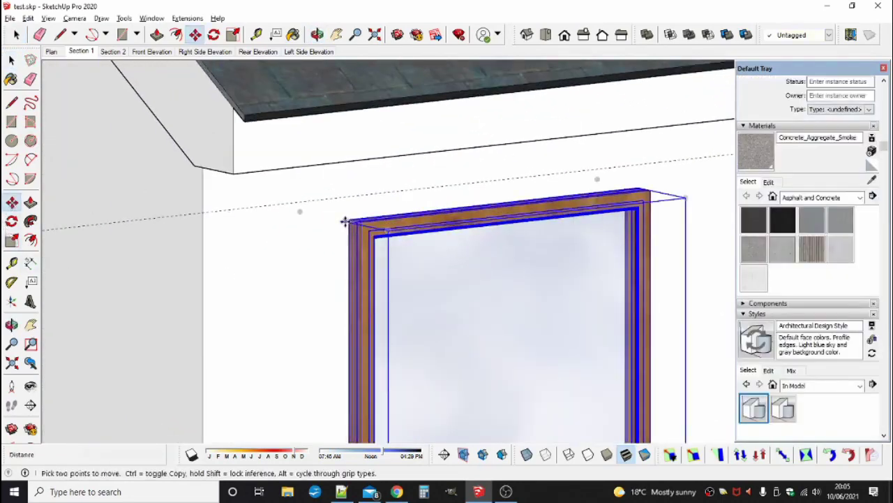
click(344, 221)
scroll(339, 260, down, 3)
text(1.5)
key(Return)
Examine the custom casement and sill profile drawings laid out on the ground slab beside the building
scroll(340, 258, down, 3)
scroll(309, 272, up, 1)
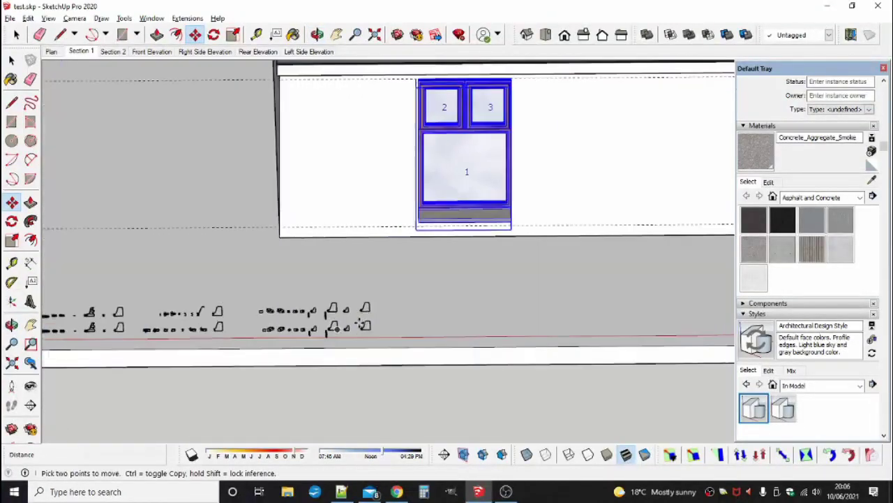
scroll(362, 323, up, 6)
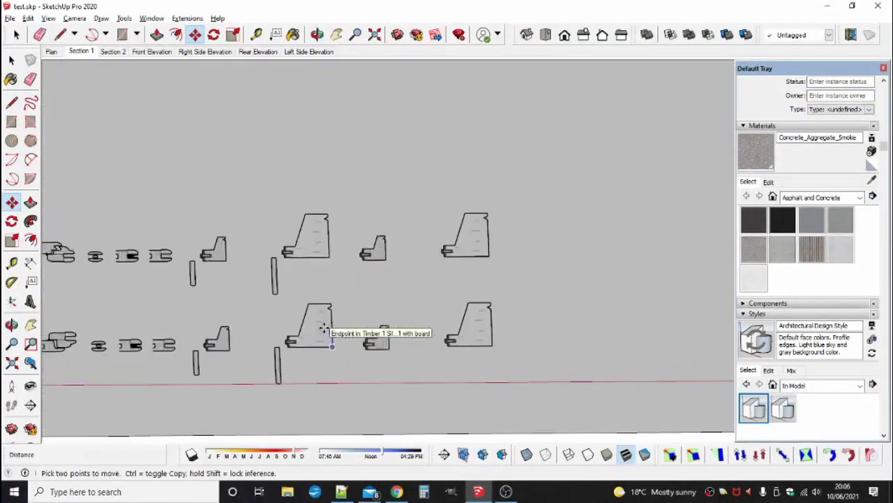
middle_drag(326, 315, 357, 315)
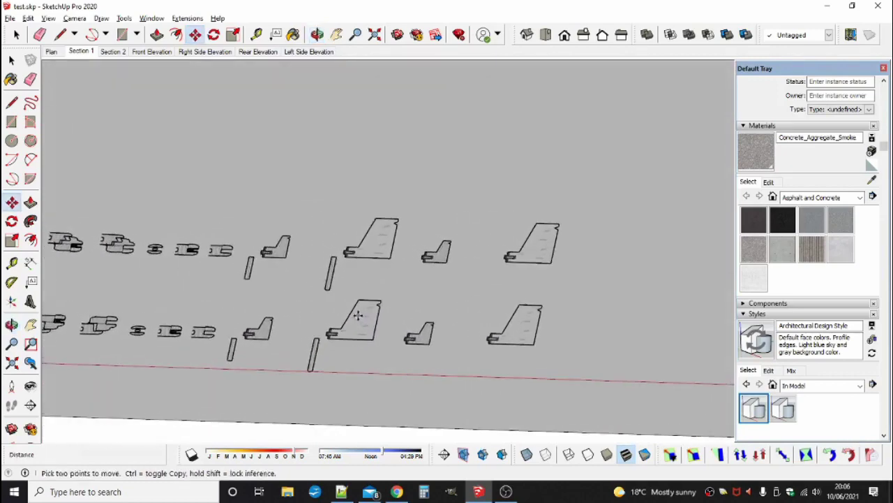
scroll(361, 328, up, 3)
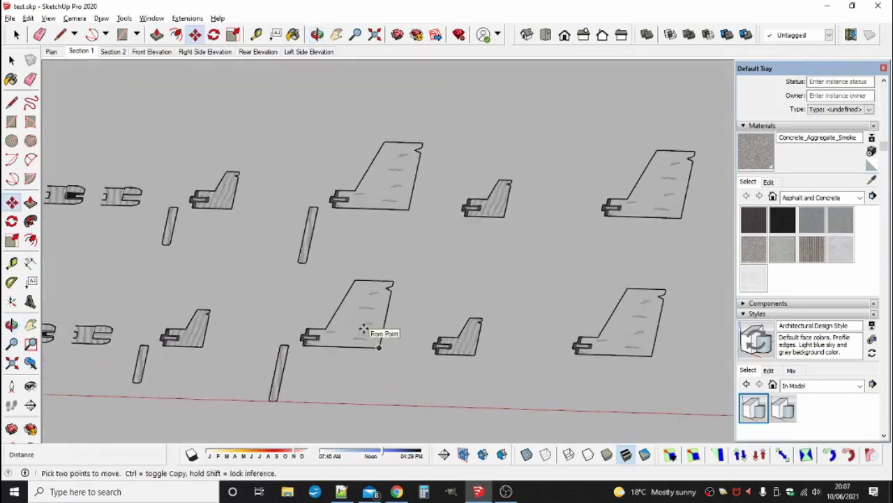
scroll(363, 328, down, 3)
middle_drag(379, 333, 381, 269)
key(m)
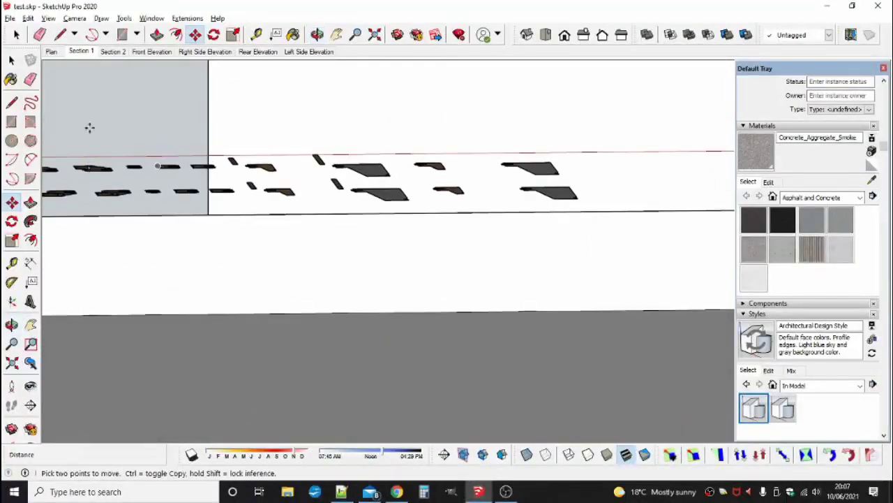
Inspect the profile suites from the underside of the model, comparing their frame sections, concrete sills and material faces
click(13, 62)
middle_drag(217, 270, 263, 296)
scroll(358, 192, up, 4)
middle_drag(359, 192, 384, 76)
scroll(420, 157, down, 5)
middle_drag(419, 184, 338, 382)
scroll(253, 234, up, 5)
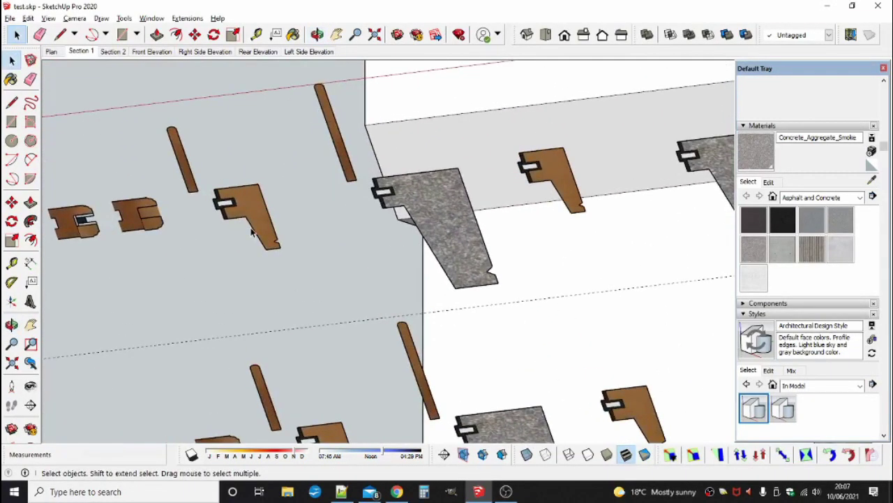
shift+middle_drag(220, 231, 508, 171)
mouse_move(283, 202)
shift+middle_down()
mouse_move(509, 146)
mouse_move(389, 221)
mouse_move(384, 207)
mouse_move(295, 242)
mouse_move(439, 233)
shift+middle_up()
scroll(349, 126, up, 3)
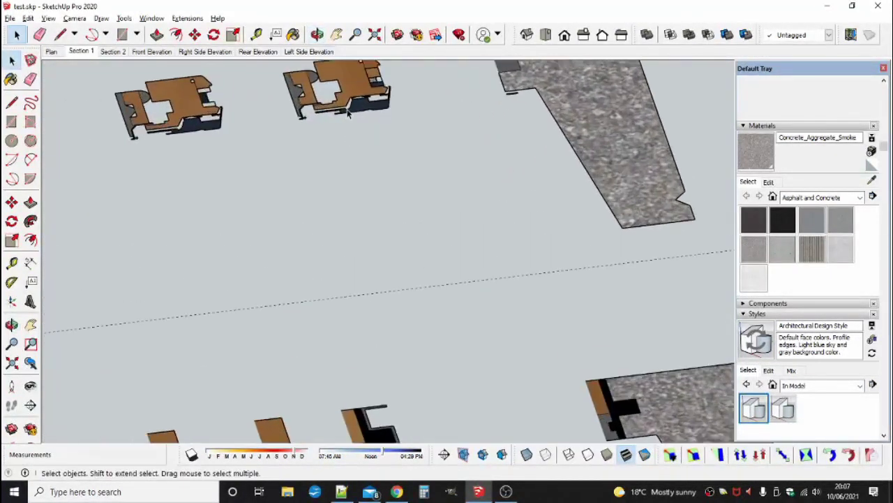
scroll(346, 115, down, 2)
scroll(345, 115, down, 8)
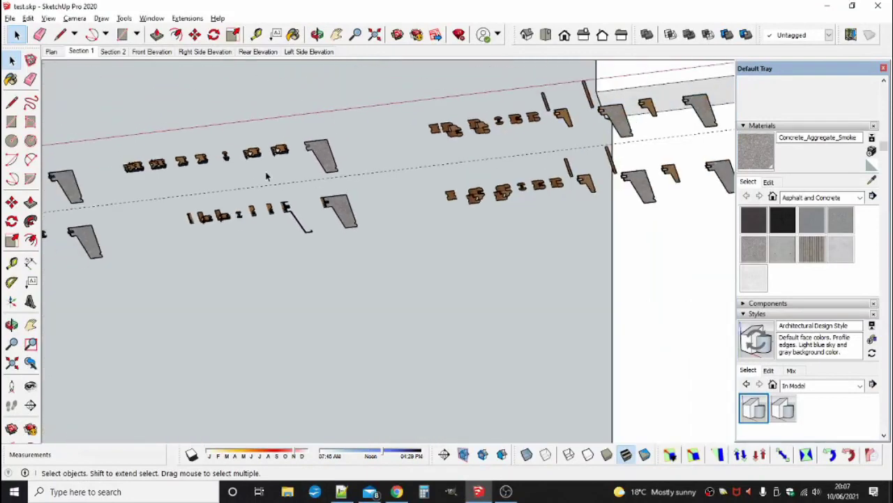
middle_drag(373, 122, 328, 310)
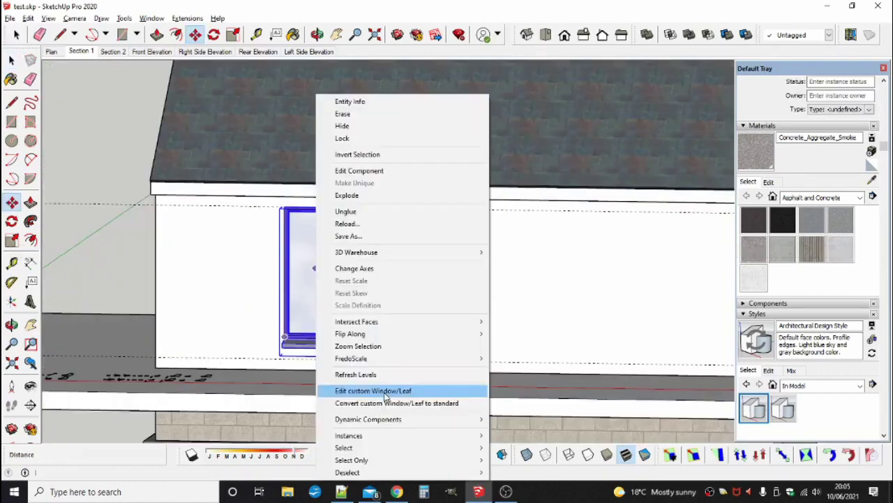
Edit the custom window in divide mode and split it horizontally into an upper and a lower casement
click(388, 389)
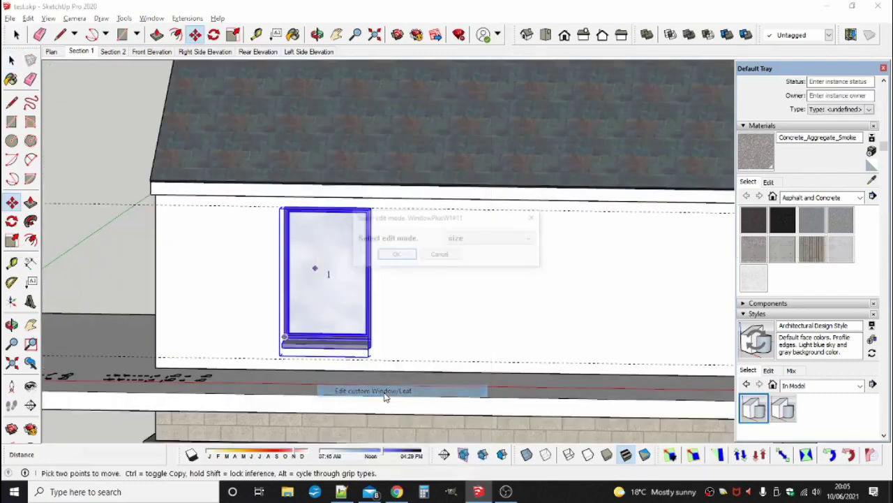
click(491, 239)
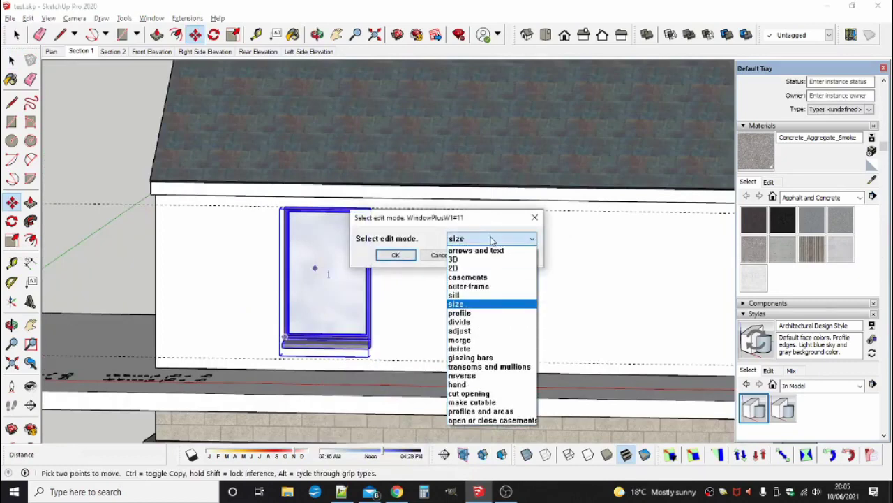
click(459, 322)
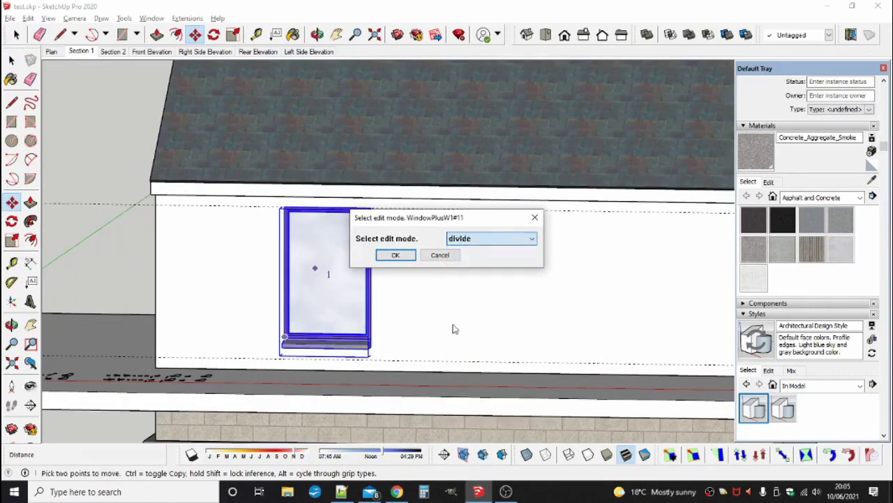
click(402, 257)
click(489, 239)
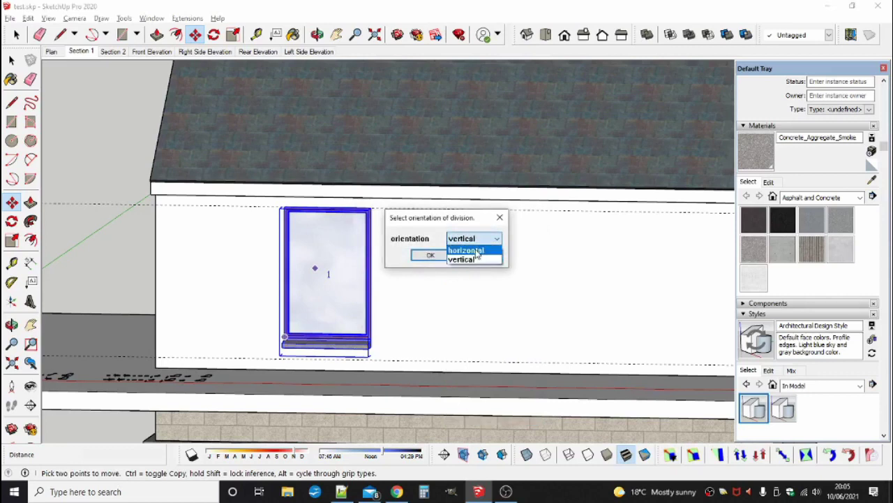
click(477, 250)
click(439, 256)
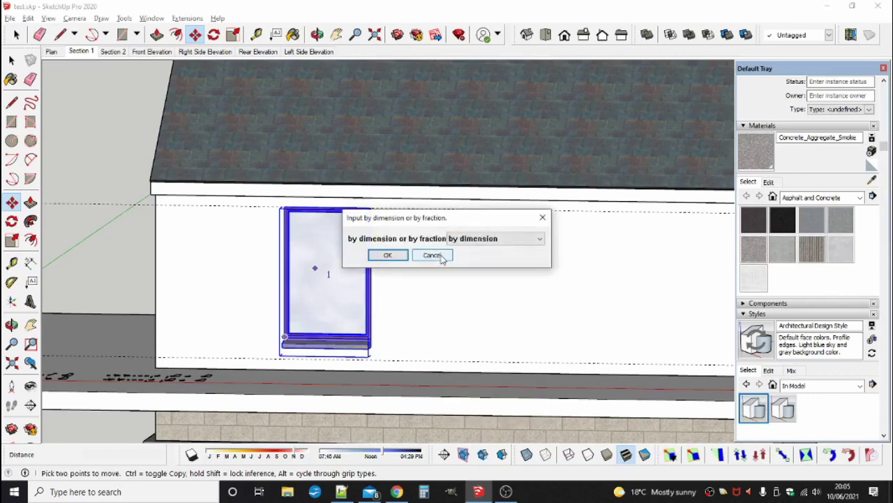
Divide the upper casement, number 2, vertically by a fraction of .5
click(491, 239)
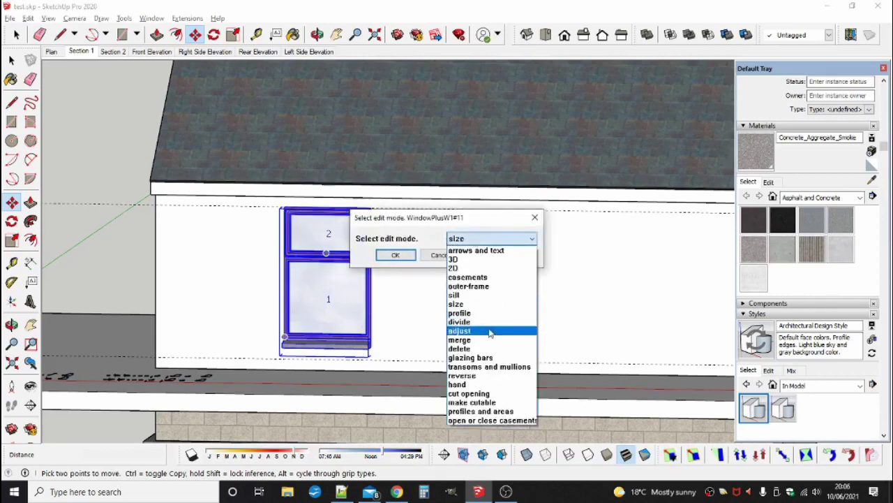
click(491, 332)
click(409, 257)
click(488, 239)
click(469, 261)
click(405, 256)
click(431, 255)
click(533, 239)
click(472, 259)
click(399, 255)
text(.)
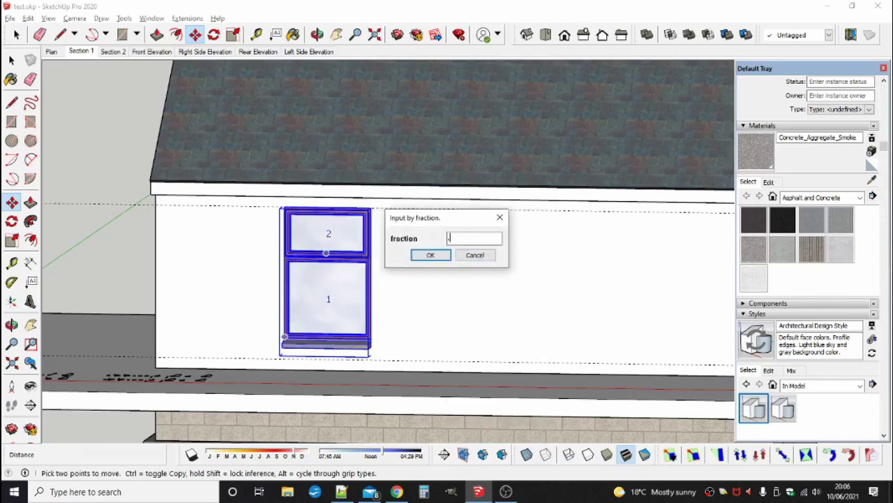
text(5)
key(Return)
key(Return)
Edit the window in profile mode and set its reveal depth to 0.12
middle_drag(398, 255, 379, 262)
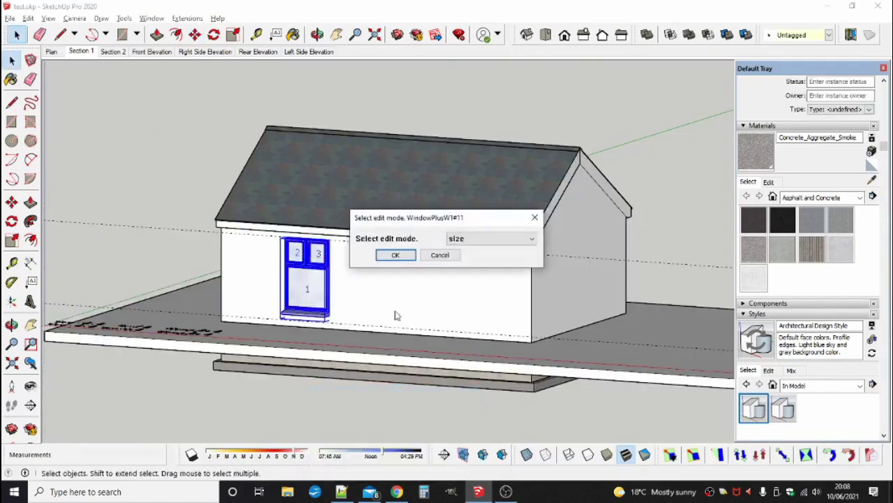
click(532, 238)
click(488, 311)
click(402, 256)
click(426, 269)
click(447, 272)
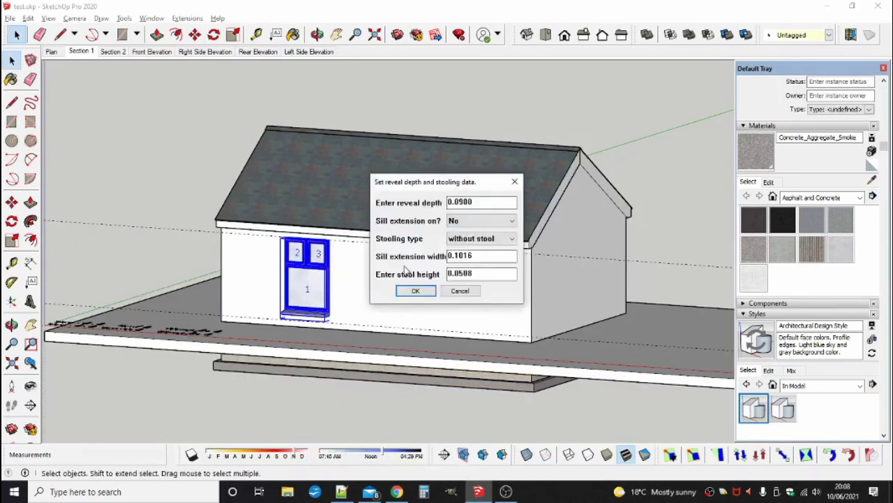
double_click(455, 201)
text(0.12)
Turn on the sill extension with stool, using an extension width of 0.1 and a stool height of 0.05
click(460, 221)
click(458, 234)
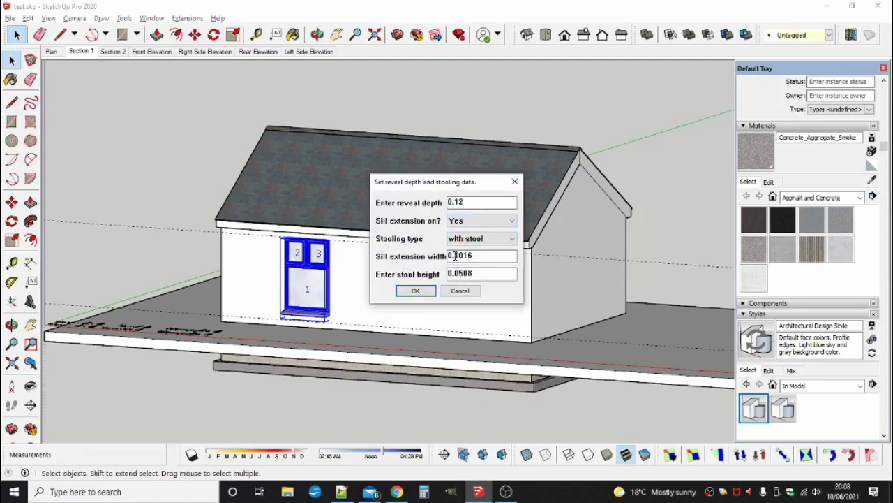
text(1)
drag(455, 255, 497, 271)
text(05)
click(415, 290)
scroll(317, 309, up, 6)
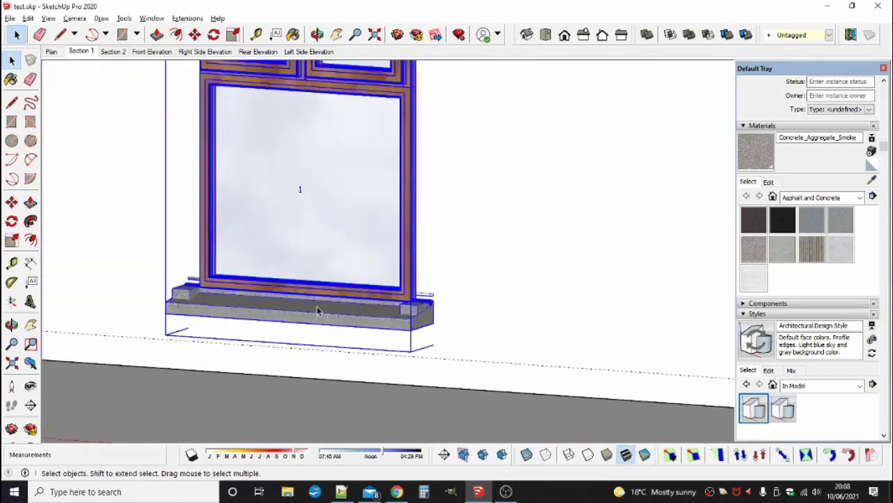
middle_drag(317, 308, 320, 304)
scroll(320, 305, down, 4)
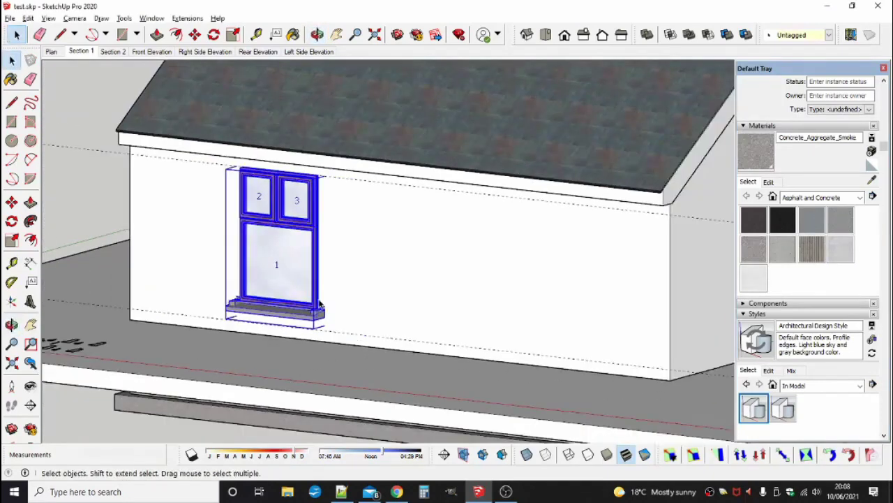
Cut the window opening through the wall, accepting the wall thickness of 0.3000 and reveal depth of 0.1200
right_click(305, 229)
click(391, 390)
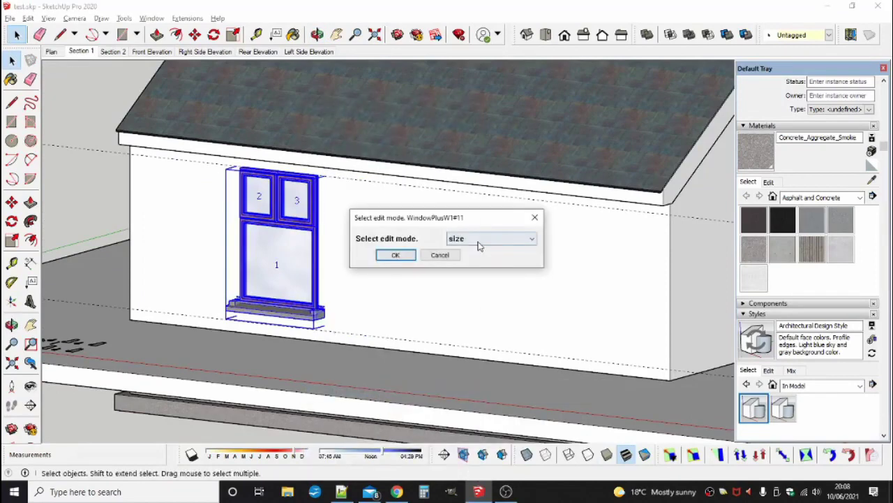
click(489, 239)
click(492, 393)
click(395, 255)
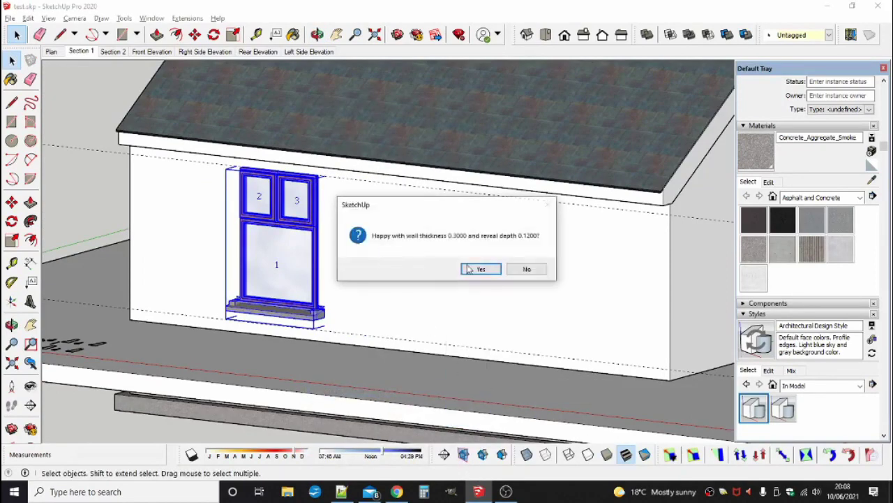
click(480, 269)
middle_drag(386, 283, 329, 303)
scroll(335, 310, up, 4)
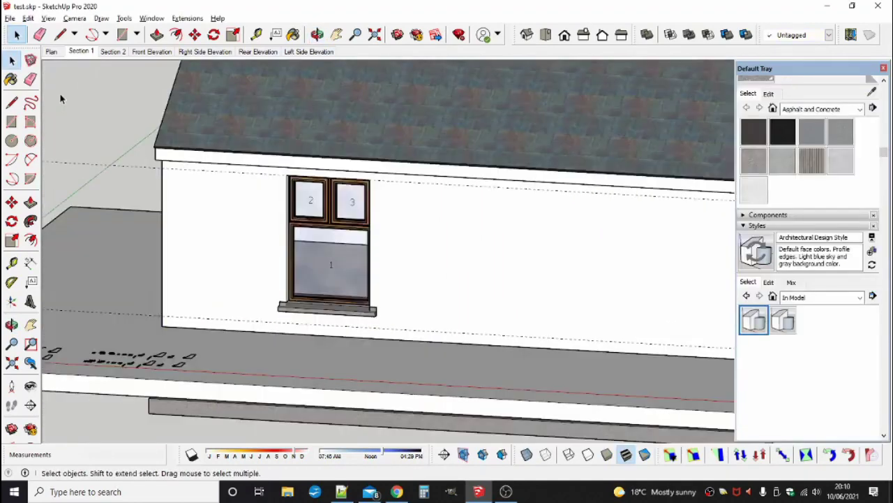
Edit the window's arrows and text, keeping the text on and enabling the opening casement arrows
middle_drag(335, 305, 323, 300)
right_click(322, 300)
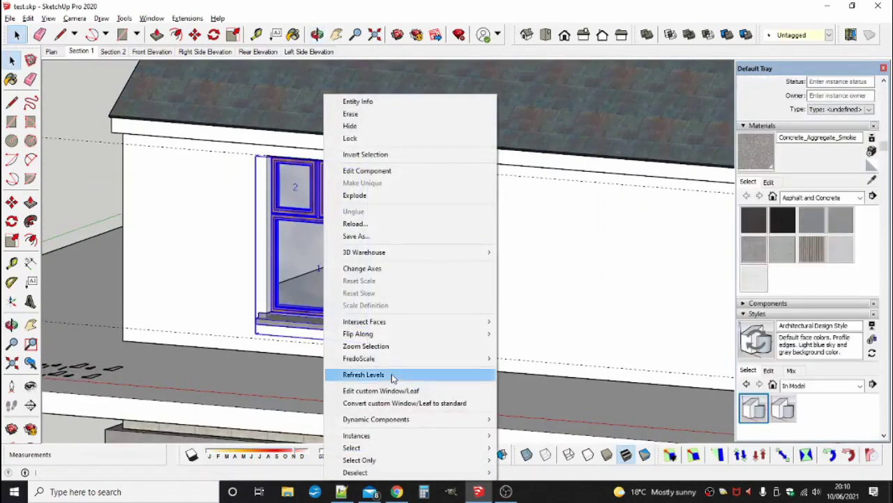
click(391, 391)
click(474, 242)
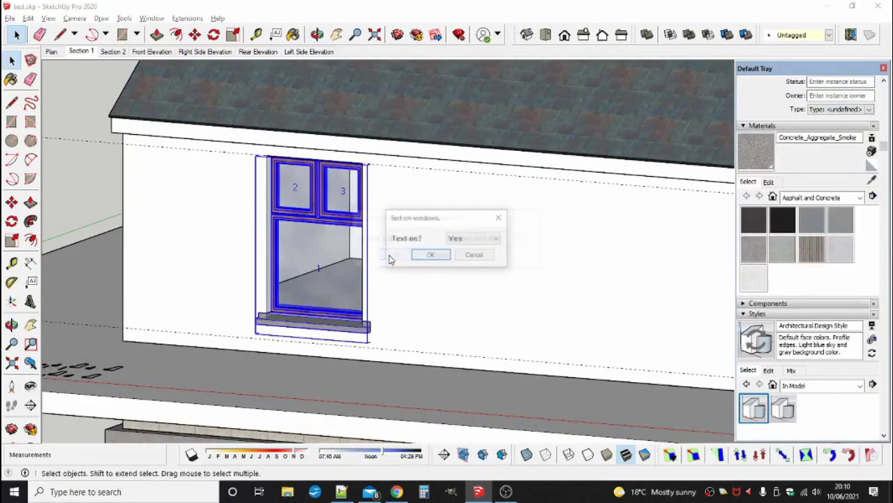
click(430, 254)
click(454, 268)
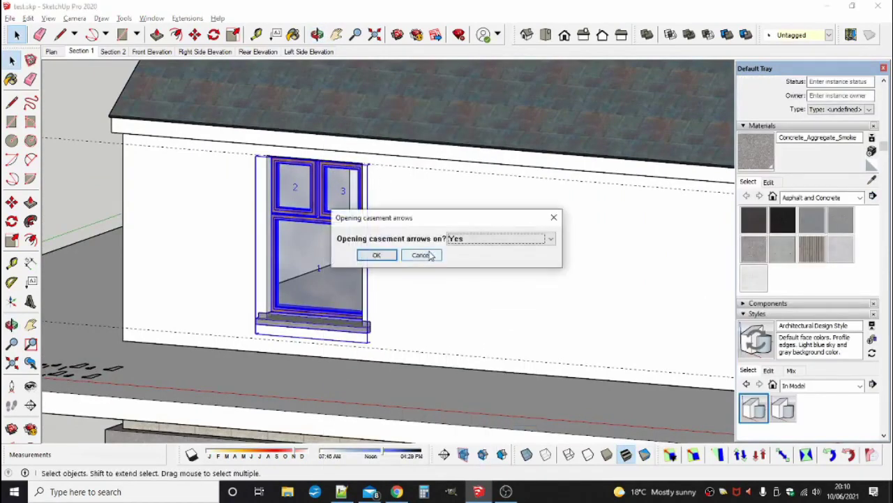
key(Return)
Set the opening arrow direction of casements 2 and 3 to Up
click(464, 238)
click(455, 268)
click(264, 256)
click(470, 238)
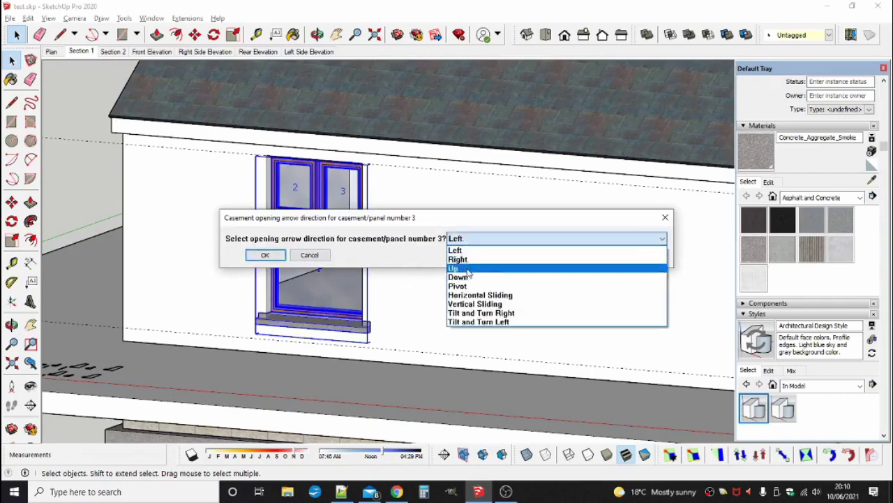
click(461, 269)
click(264, 255)
middle_drag(335, 252, 343, 244)
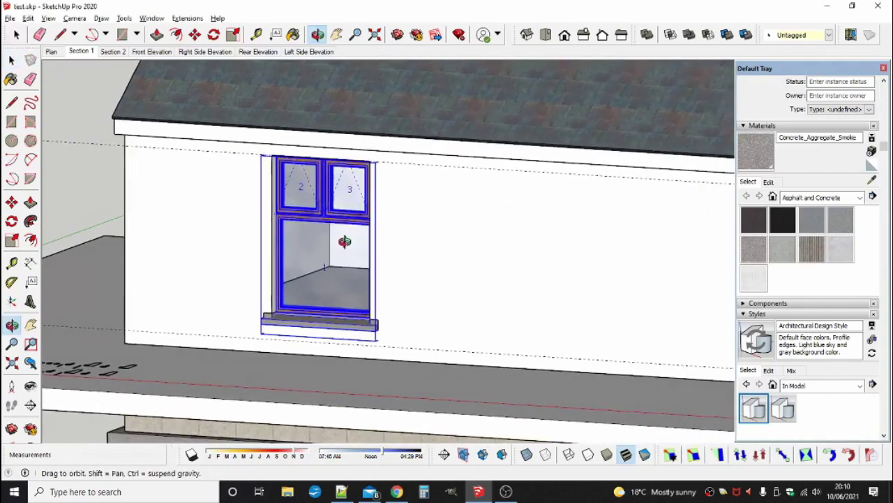
Open casements 2 and 3 partway, with an opening fraction of .2 for casement 2 and a matching amount for casement 3
right_click(309, 244)
click(370, 388)
click(492, 238)
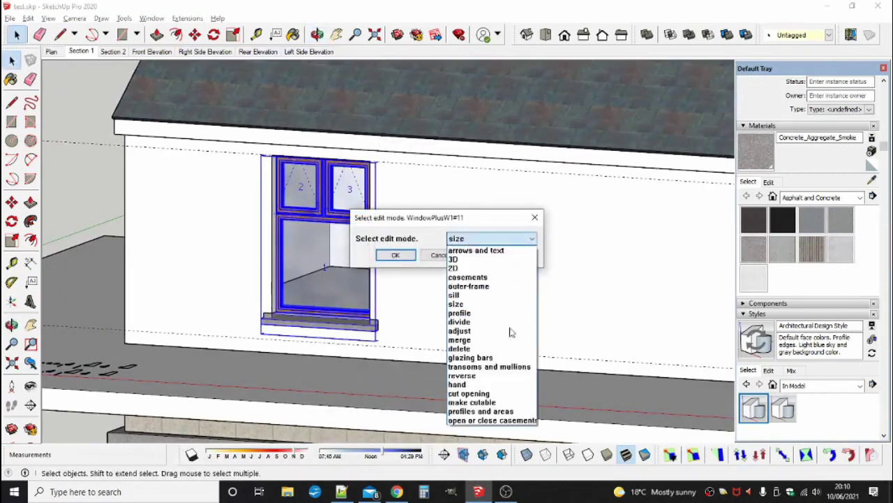
click(481, 419)
click(395, 254)
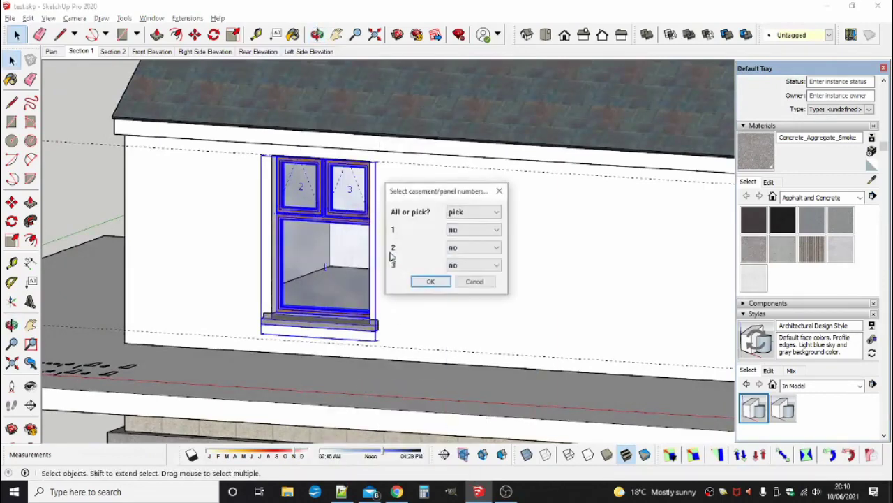
click(473, 247)
click(460, 257)
click(473, 265)
click(461, 274)
click(431, 282)
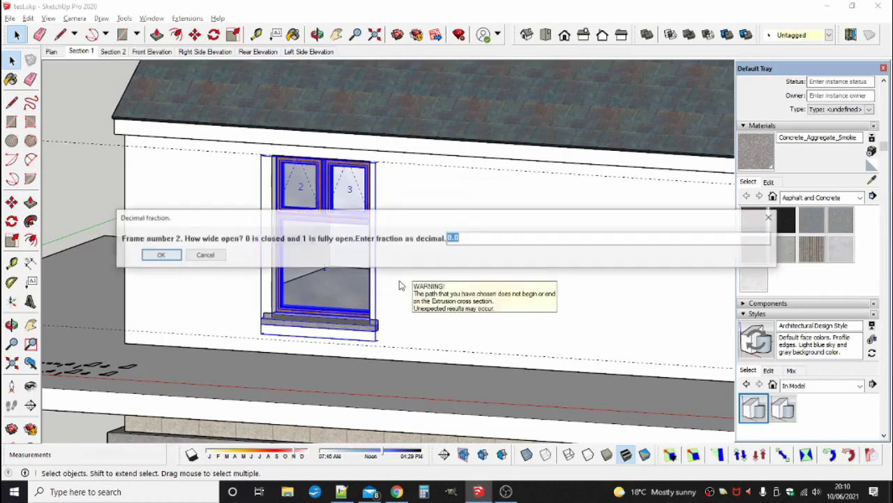
text(.2)
key(Return)
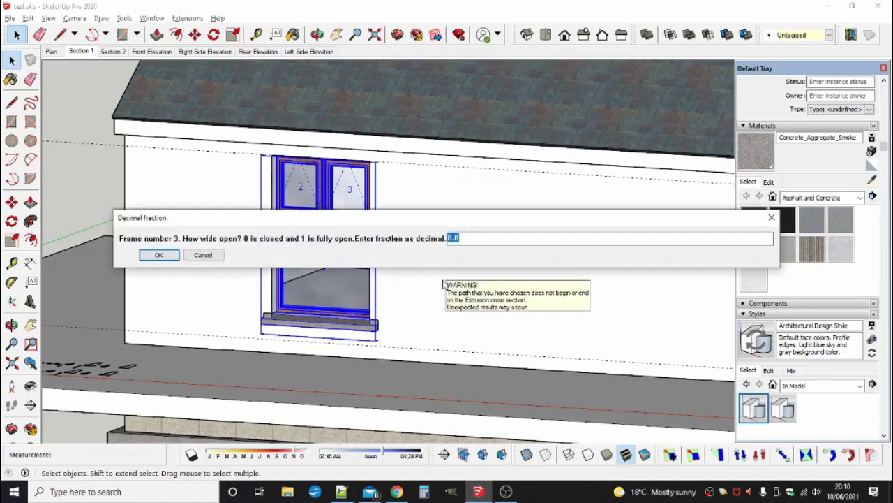
click(166, 255)
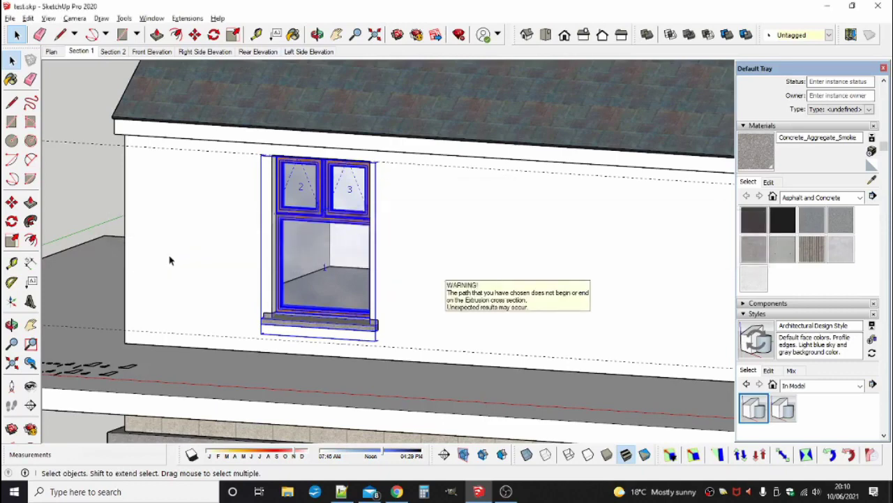
scroll(339, 187, up, 2)
middle_drag(339, 187, 355, 183)
scroll(340, 209, down, 4)
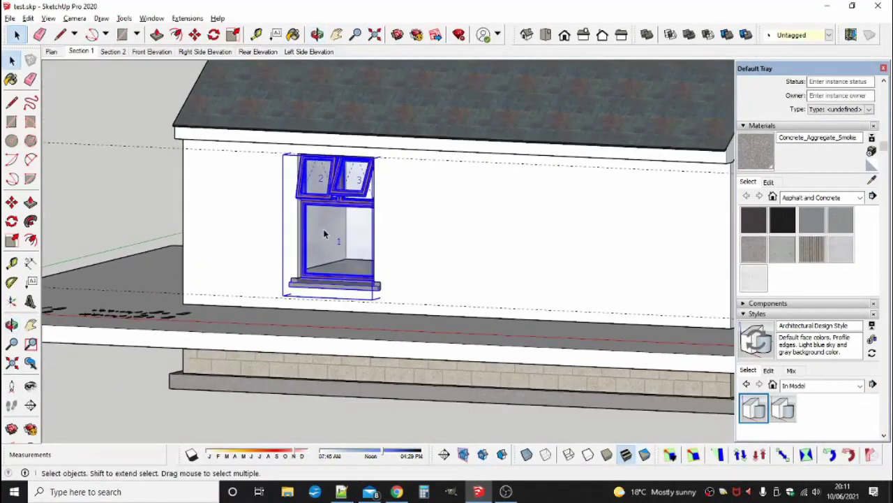
Edit the window in glazing bars mode, setting both glazing bars for W1 and edit bars to Yes
right_click(326, 232)
click(387, 391)
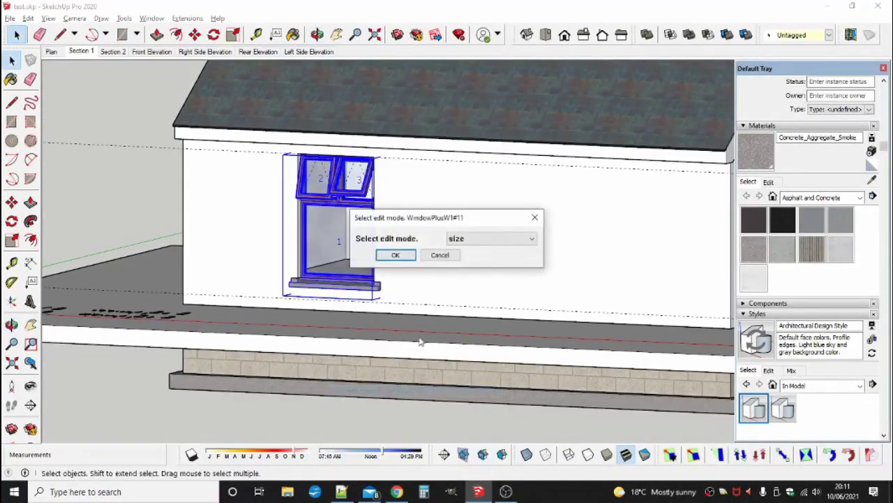
click(481, 239)
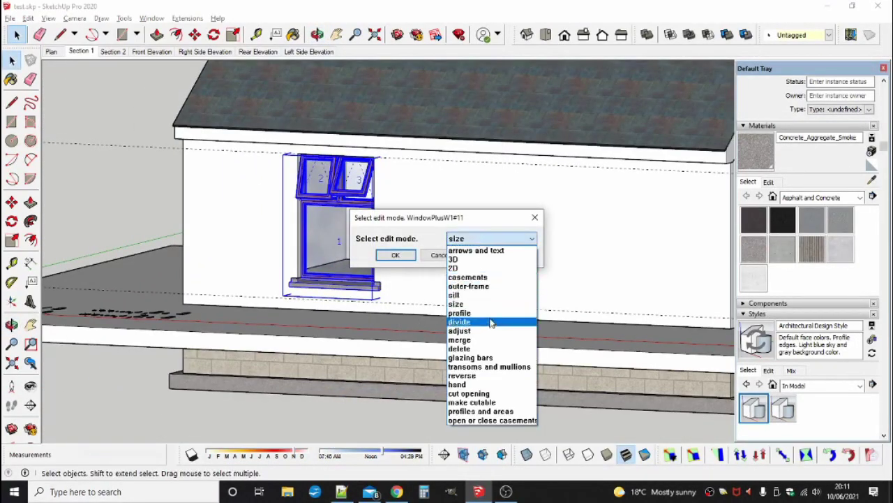
click(471, 358)
click(395, 255)
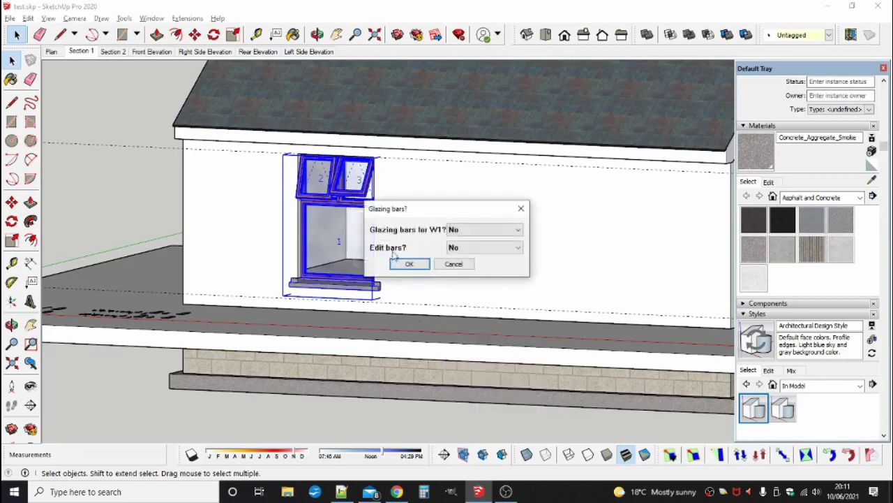
click(475, 230)
click(472, 242)
click(474, 248)
click(470, 260)
click(410, 264)
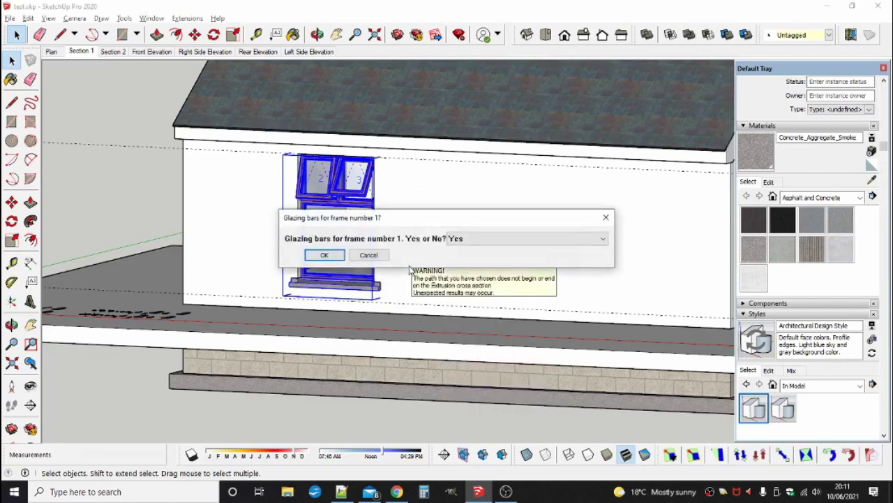
Give frame 1 two horizontal and three vertical glazing bars, and frames 2 and 3 one vertical bar each
click(325, 255)
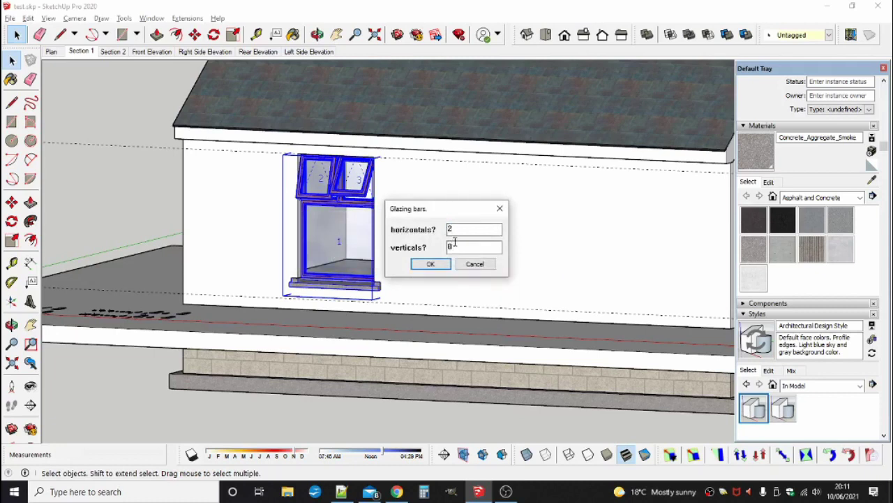
click(431, 265)
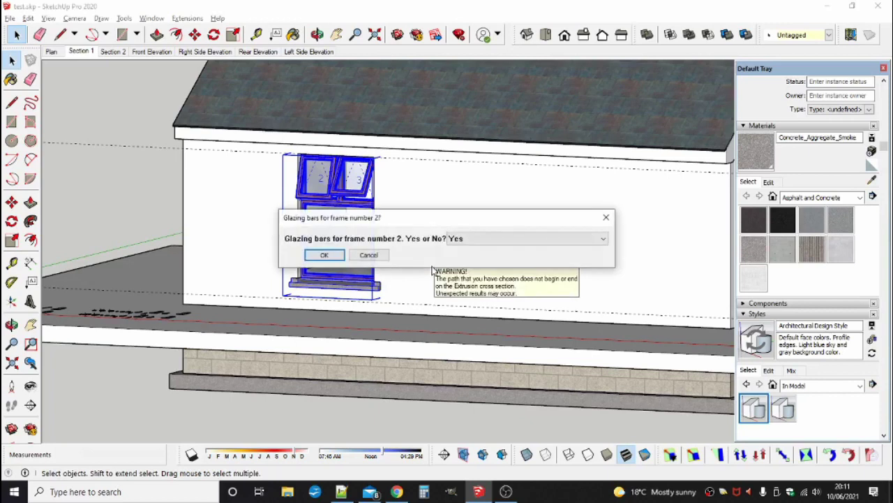
click(322, 256)
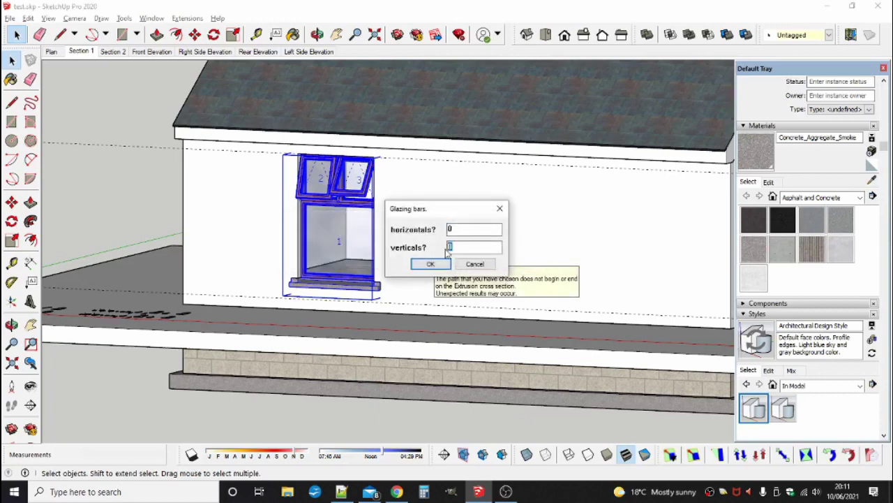
click(424, 264)
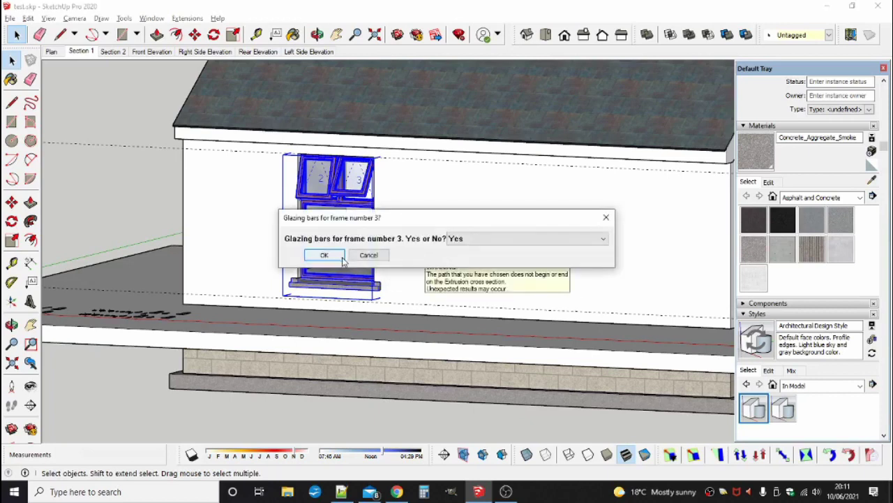
click(342, 258)
click(421, 269)
scroll(323, 259, up, 2)
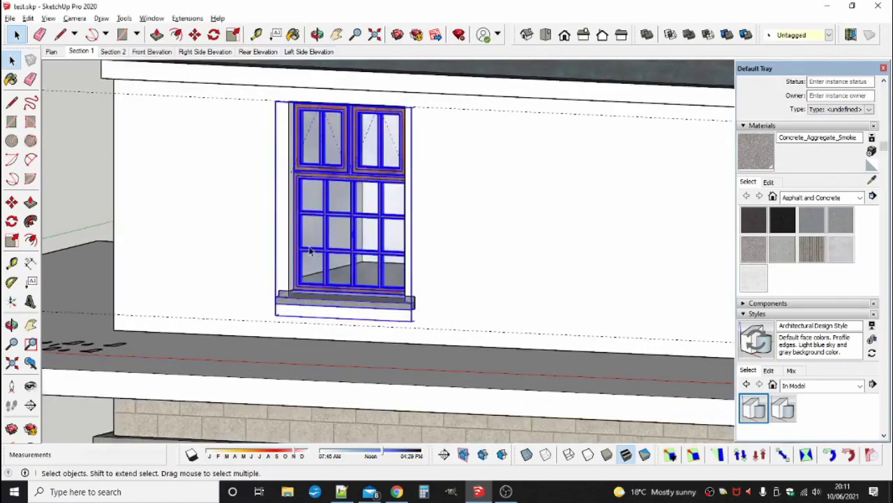
Give casements 2 and 3 a single vertical glazing bar each, with no horizontal bars, and deselect the window
middle_drag(323, 260, 458, 247)
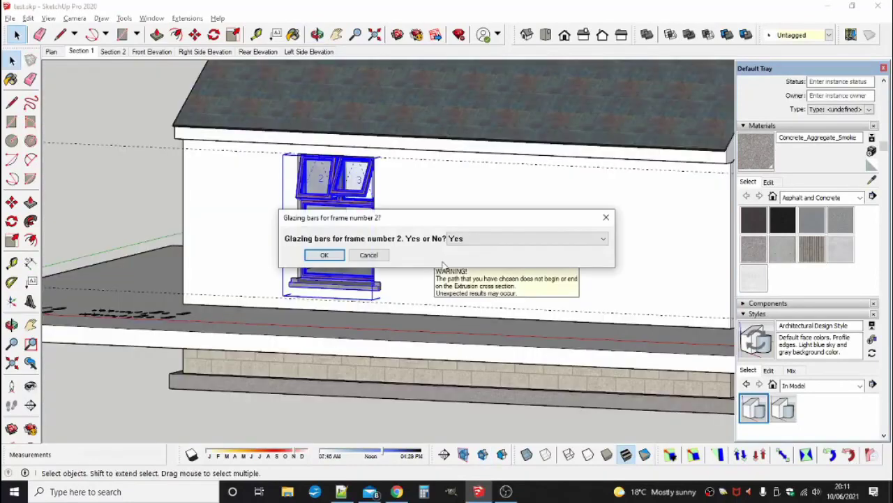
click(338, 260)
text(1)
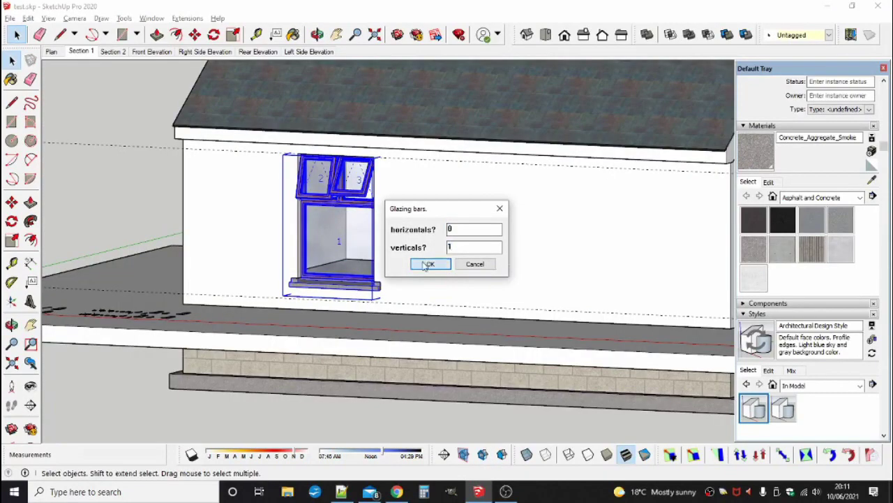
click(431, 264)
click(332, 257)
text(1)
click(427, 265)
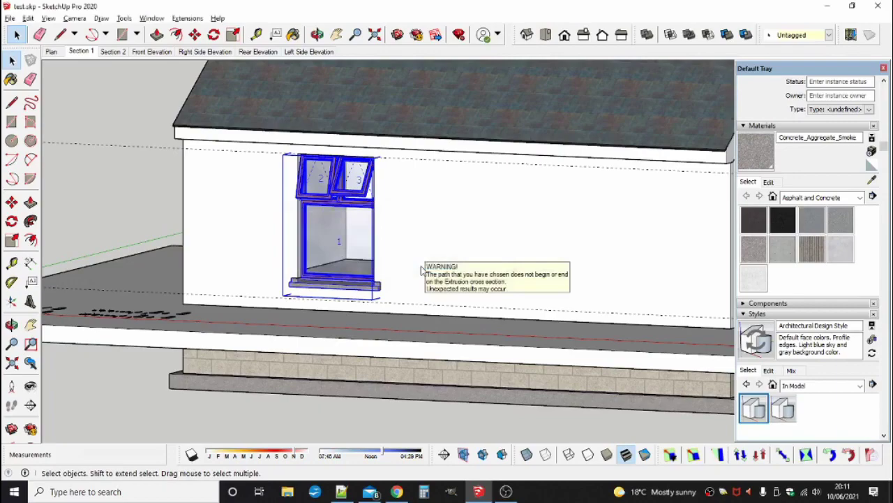
scroll(310, 253, up, 2)
middle_drag(312, 253, 374, 253)
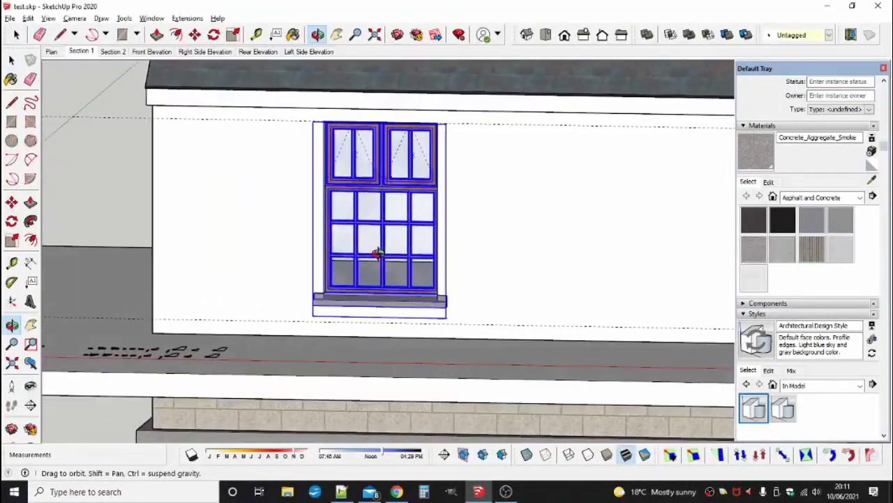
scroll(377, 254, down, 1)
click(132, 210)
middle_drag(305, 325, 307, 361)
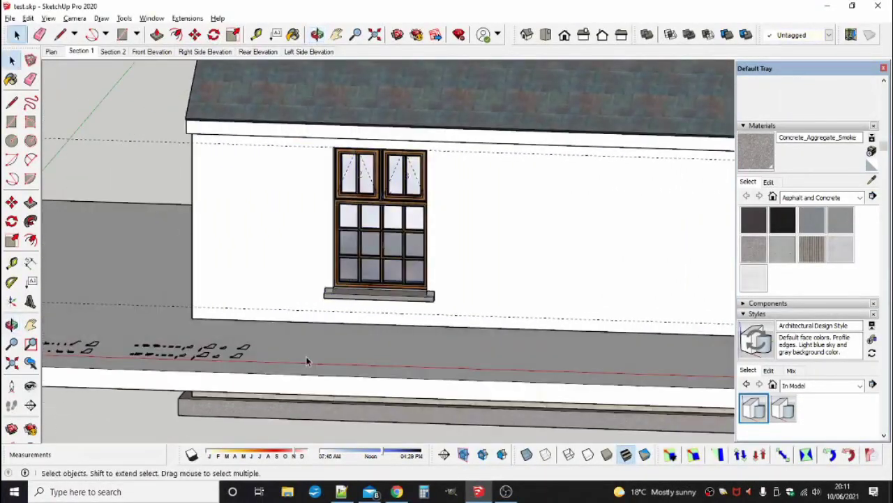
Edit the custom window in profile mode and switch it to the suited profiles Wood Aluminium Inward 1
click(183, 18)
click(183, 19)
right_click(360, 223)
mouse_move(469, 436)
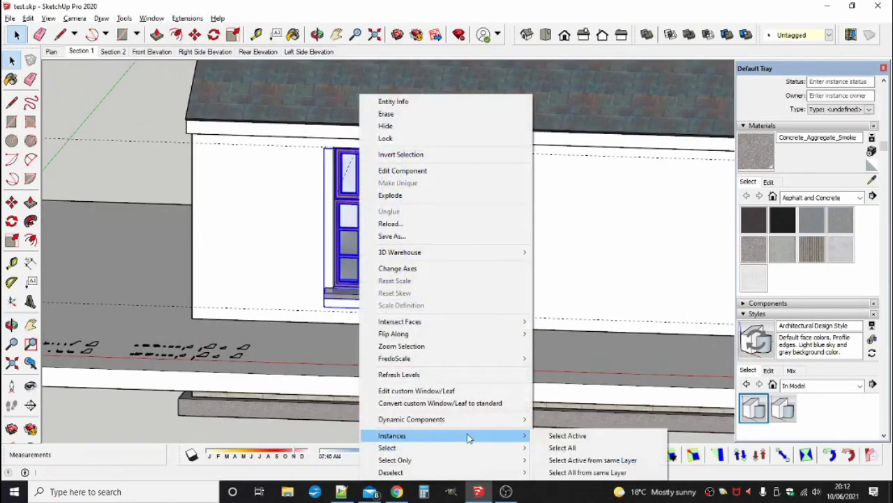
click(447, 391)
click(491, 238)
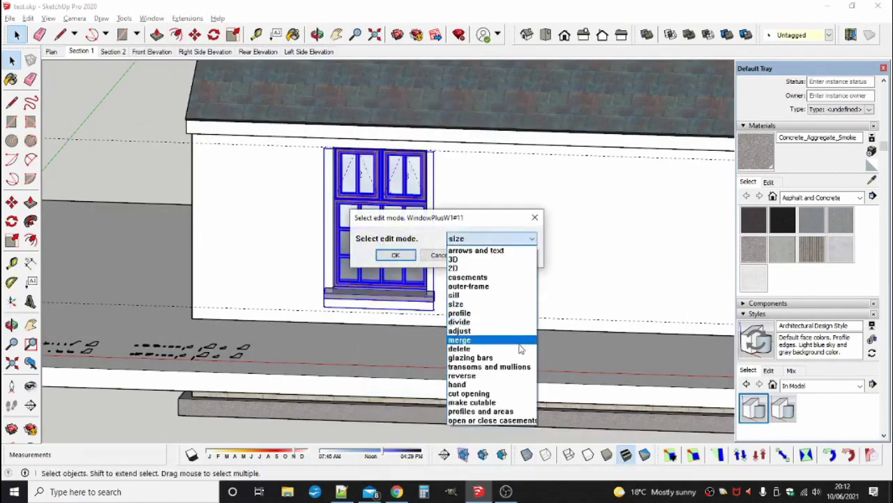
click(479, 312)
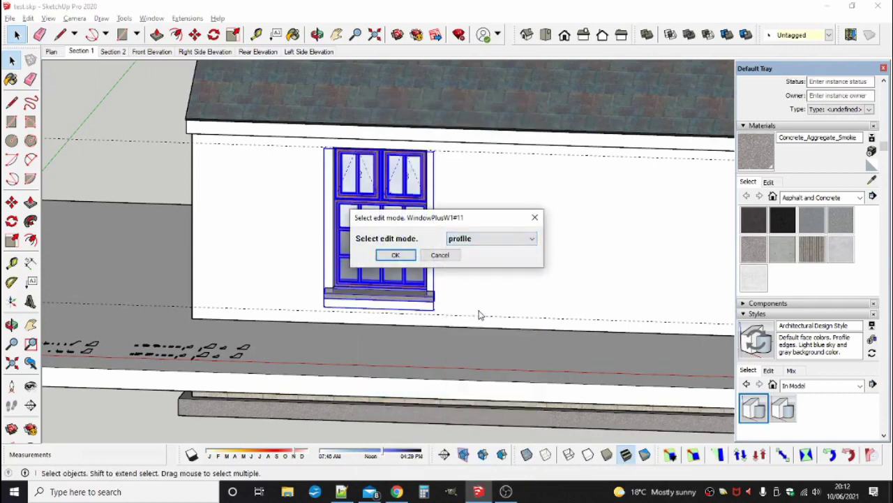
click(395, 255)
click(481, 276)
click(510, 238)
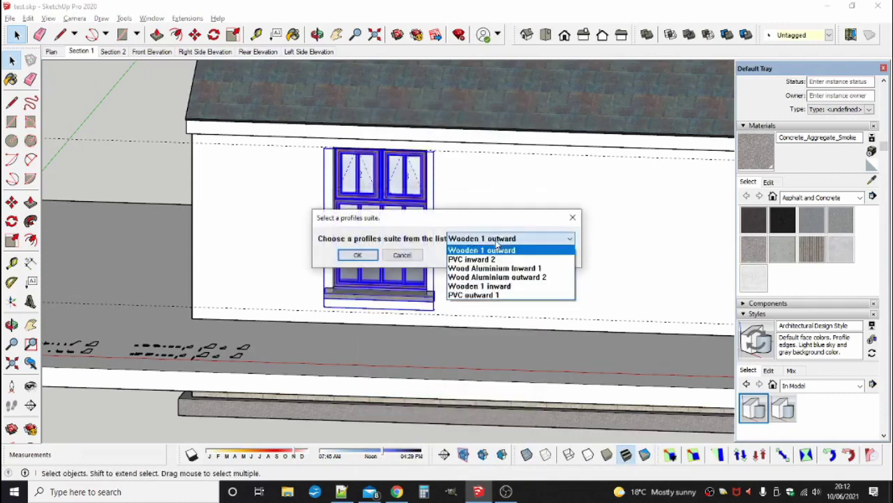
click(505, 269)
click(356, 255)
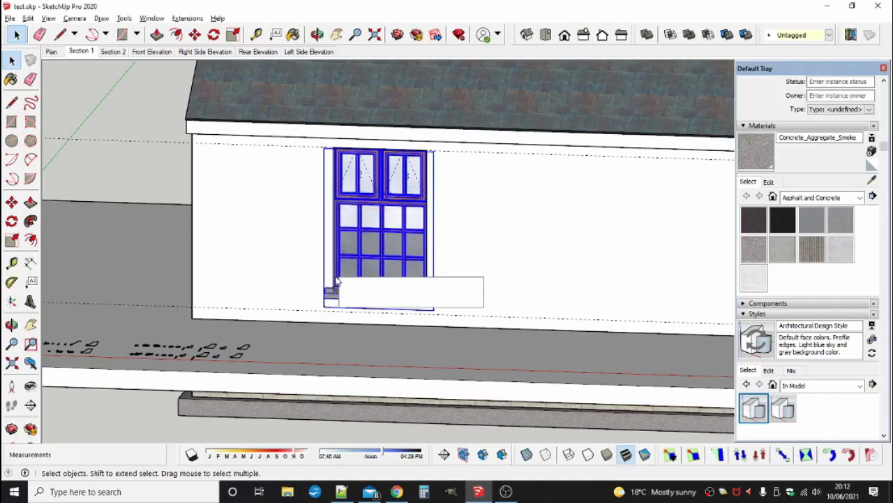
Examine the wood-aluminium frame, transom and head profiles in the section cut through the window
scroll(365, 275, up, 4)
middle_drag(365, 275, 279, 279)
scroll(297, 226, up, 5)
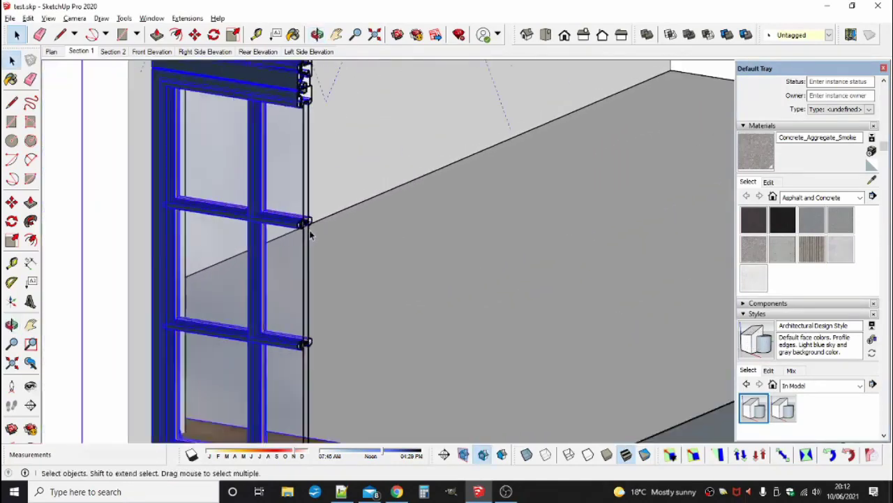
middle_drag(310, 236, 379, 372)
scroll(267, 284, up, 8)
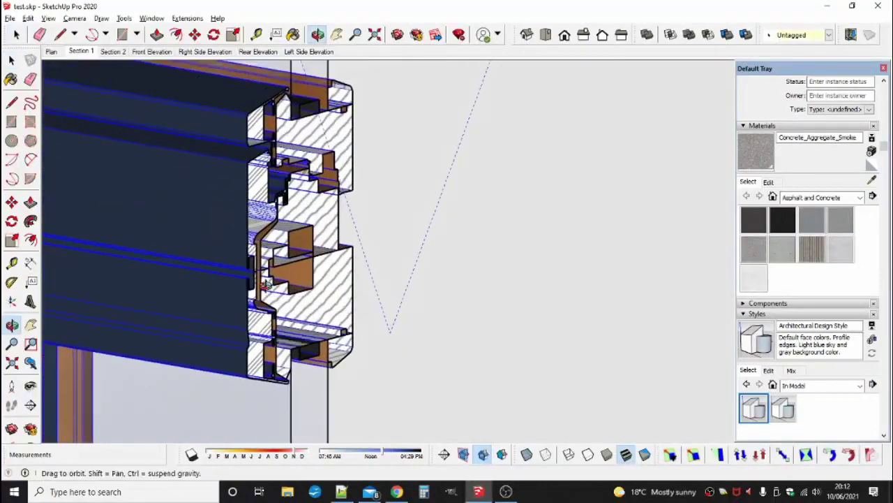
middle_drag(265, 284, 202, 273)
scroll(227, 262, up, 1)
scroll(227, 266, down, 6)
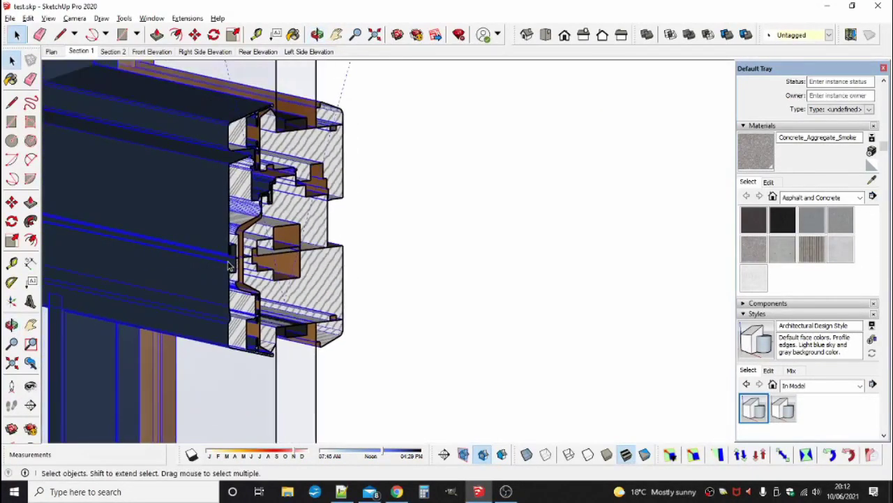
scroll(226, 126, up, 5)
scroll(226, 127, down, 10)
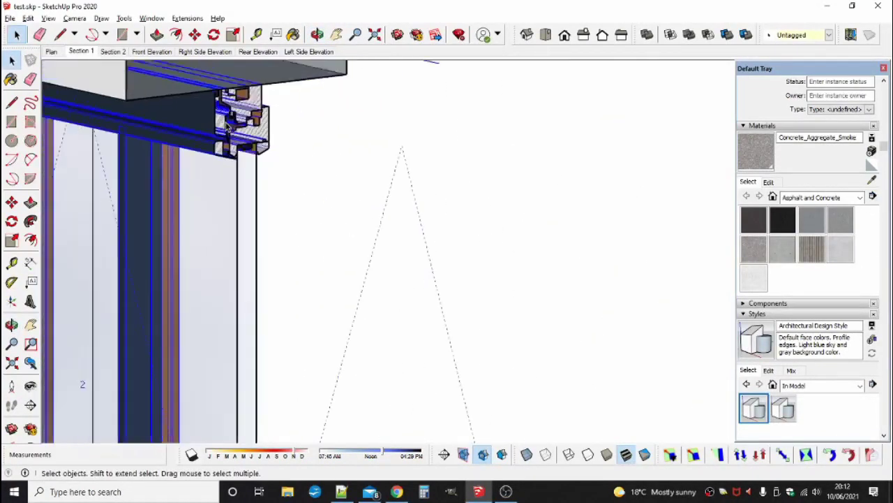
Edit the window in profile mode, switching to the PVC outward 1 profiles suite and picking a user-defined glazing bar profile
middle_drag(187, 251, 236, 211)
right_click(285, 211)
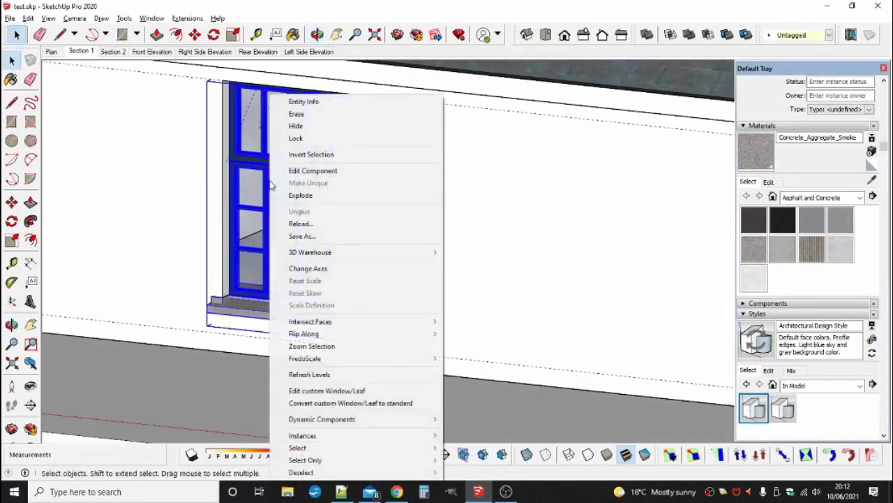
click(321, 391)
click(491, 239)
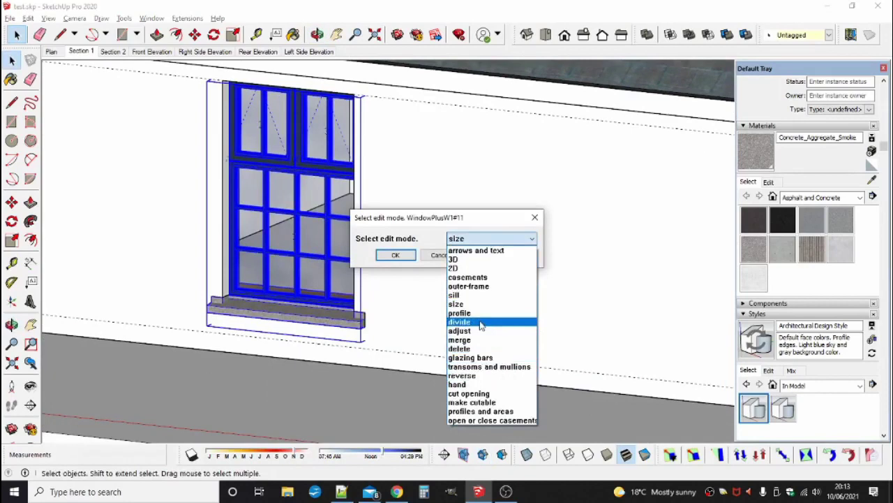
click(461, 313)
click(395, 254)
click(481, 277)
click(481, 245)
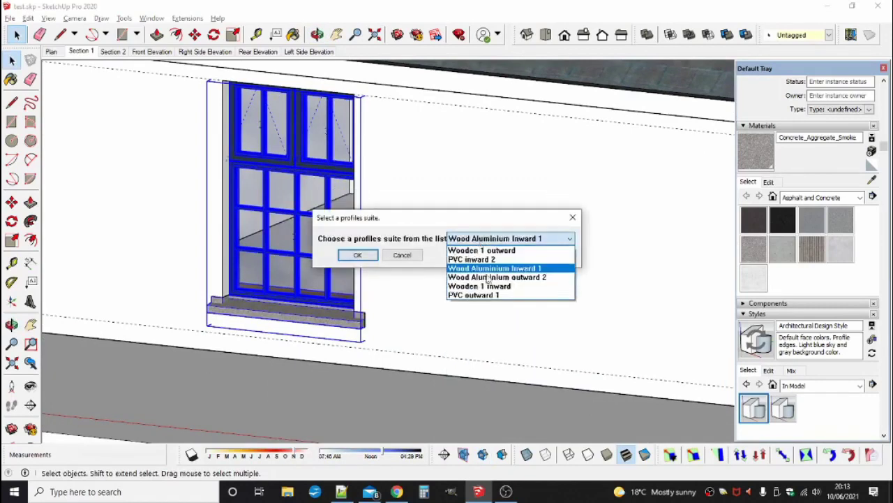
click(489, 298)
click(358, 255)
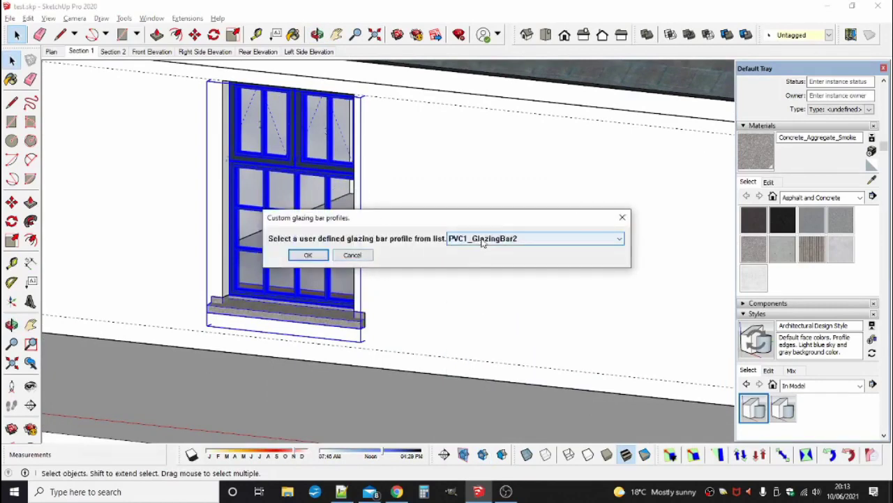
click(482, 240)
click(474, 257)
click(308, 255)
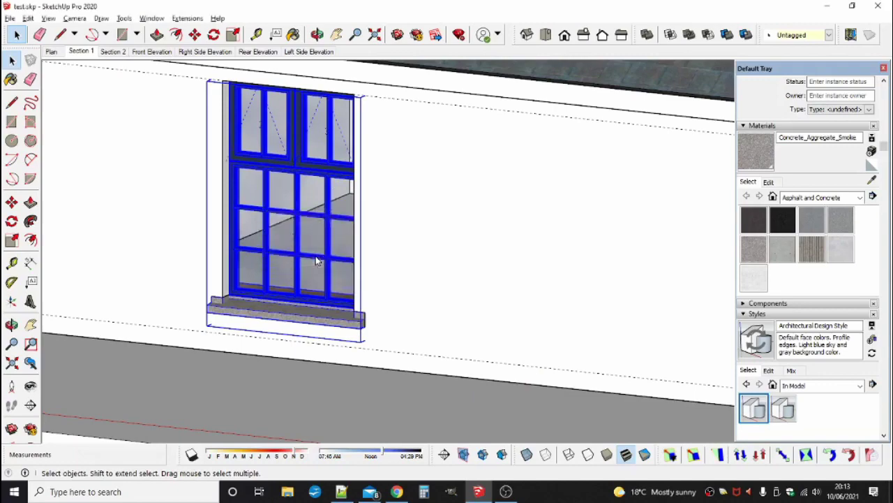
Examine the PVC frame, transom, glazing bar and sill profiles in the section cut through the window
scroll(309, 233, up, 3)
scroll(304, 249, down, 2)
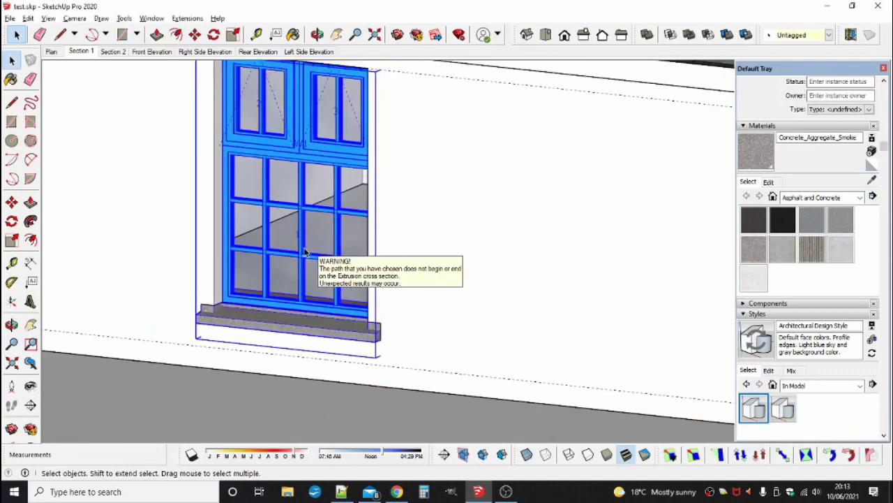
middle_drag(304, 249, 245, 255)
scroll(224, 162, up, 4)
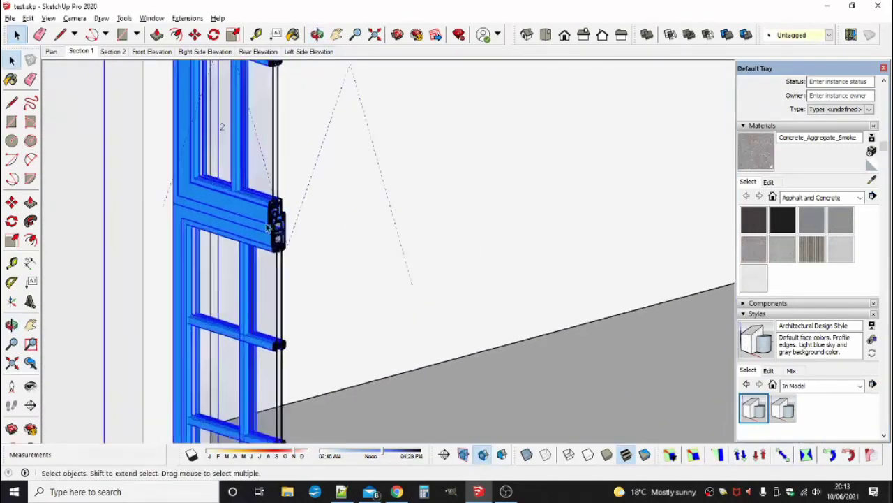
scroll(268, 227, up, 4)
scroll(276, 227, down, 4)
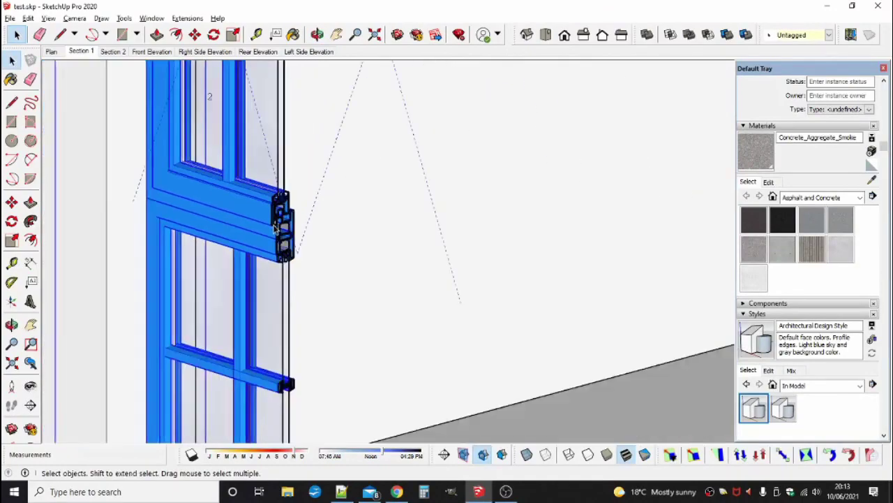
scroll(275, 227, down, 4)
scroll(279, 377, up, 4)
scroll(272, 349, down, 4)
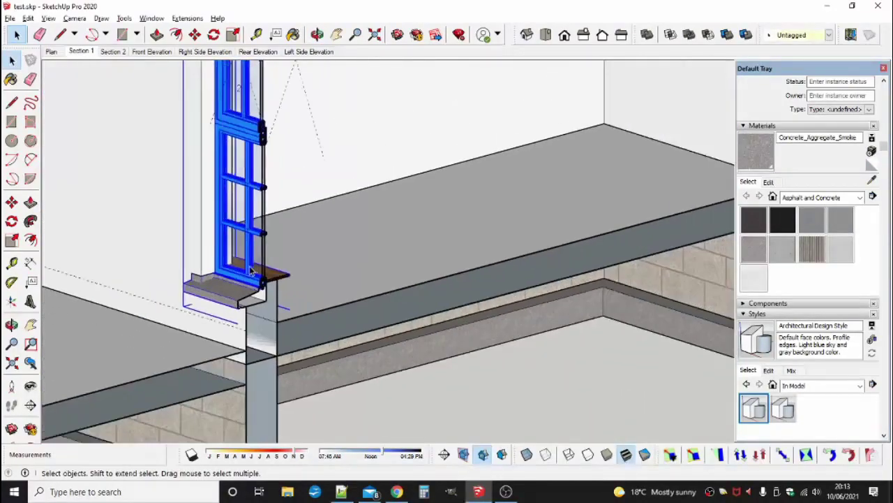
scroll(249, 271, down, 3)
scroll(261, 88, up, 5)
scroll(263, 98, down, 5)
middle_drag(280, 247, 326, 222)
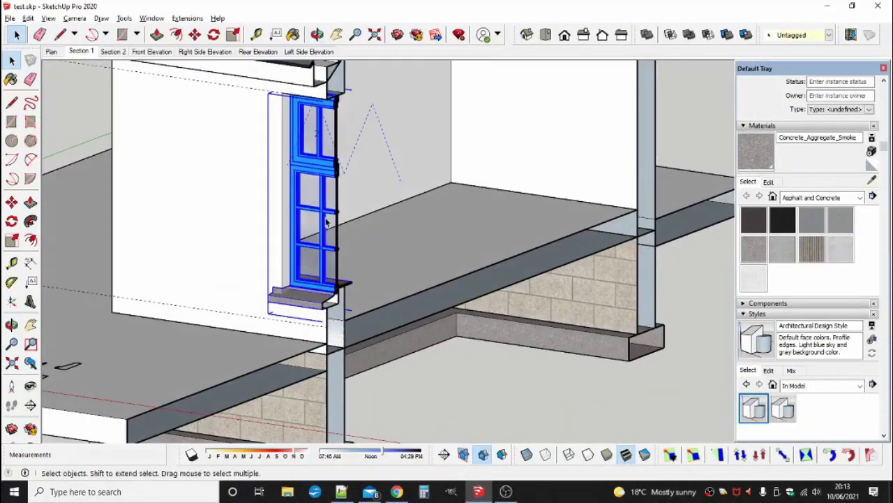
Convert the custom window to a standard one and check it in section and from outside the wall
right_click(324, 221)
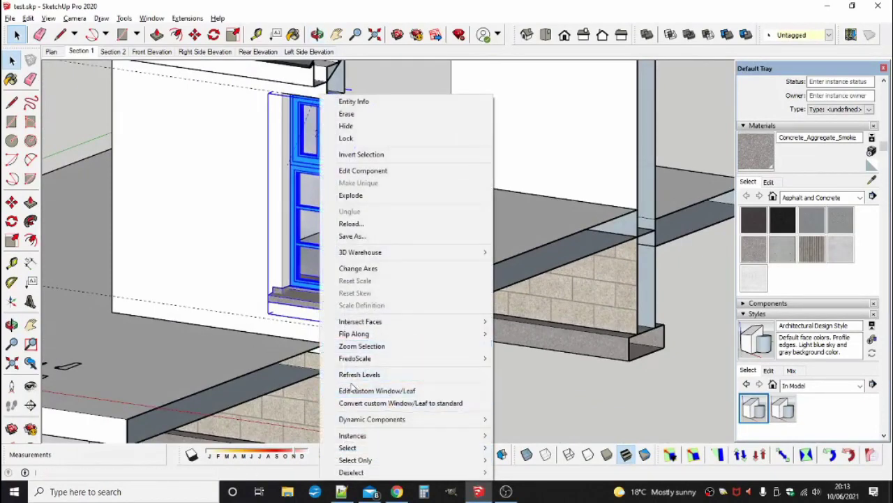
click(382, 404)
middle_drag(383, 332, 381, 363)
scroll(311, 237, up, 5)
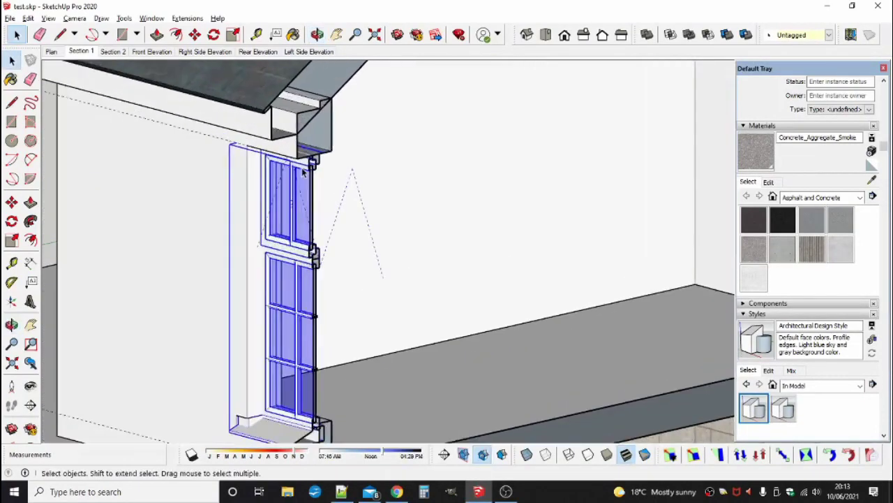
scroll(310, 245, down, 2)
scroll(314, 286, down, 2)
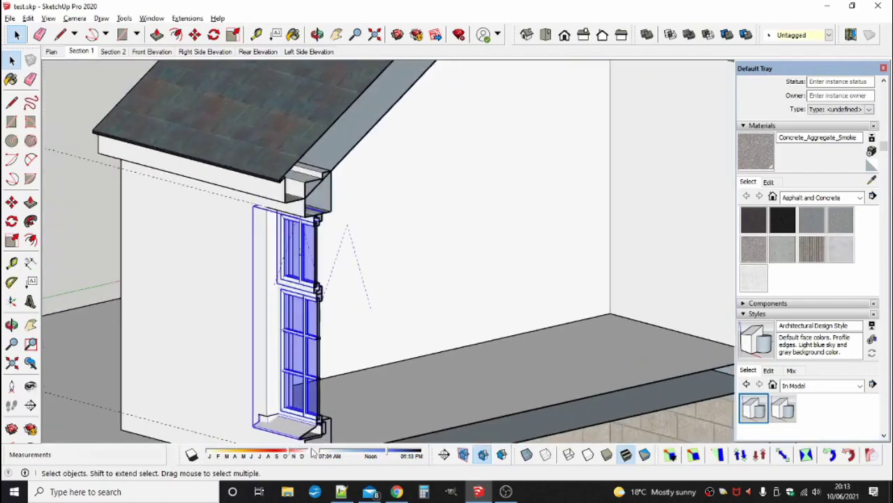
scroll(322, 412, up, 2)
scroll(317, 397, down, 4)
middle_drag(315, 394, 409, 370)
key(x)
scroll(409, 373, up, 3)
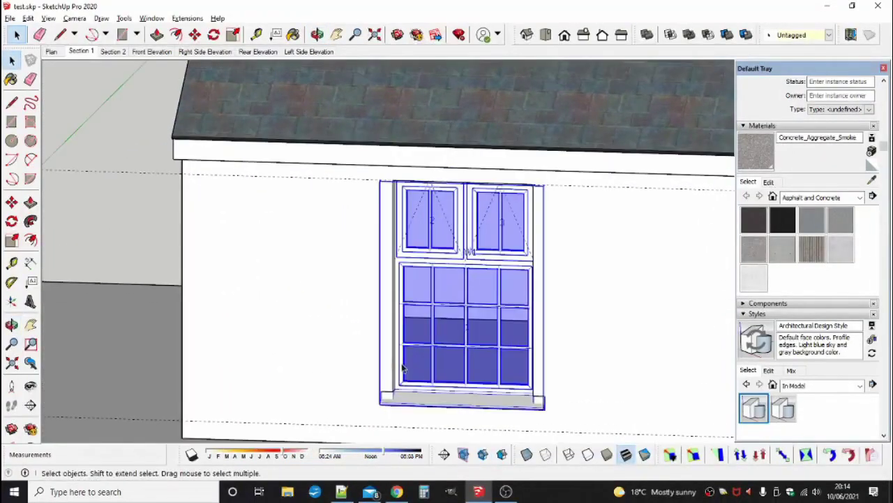
Convert the standard window back to a custom one using the suited profiles Wooden 1 outward
right_click(403, 368)
click(482, 401)
click(530, 345)
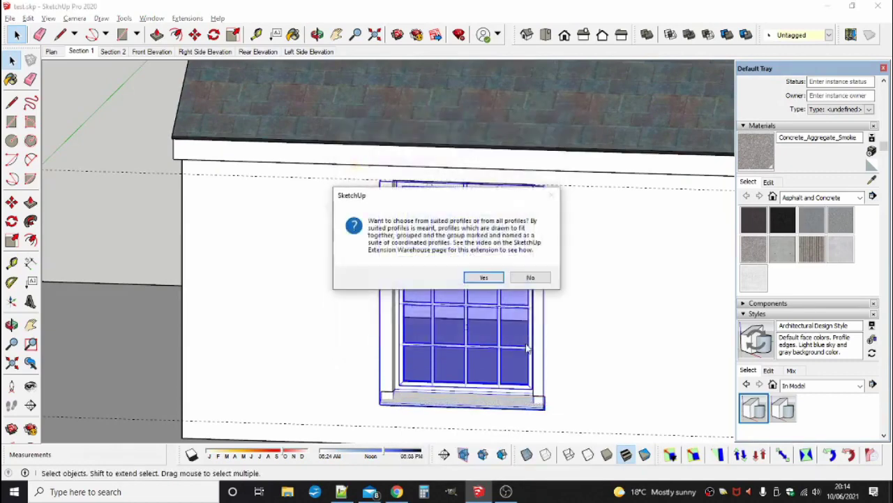
click(484, 278)
click(479, 239)
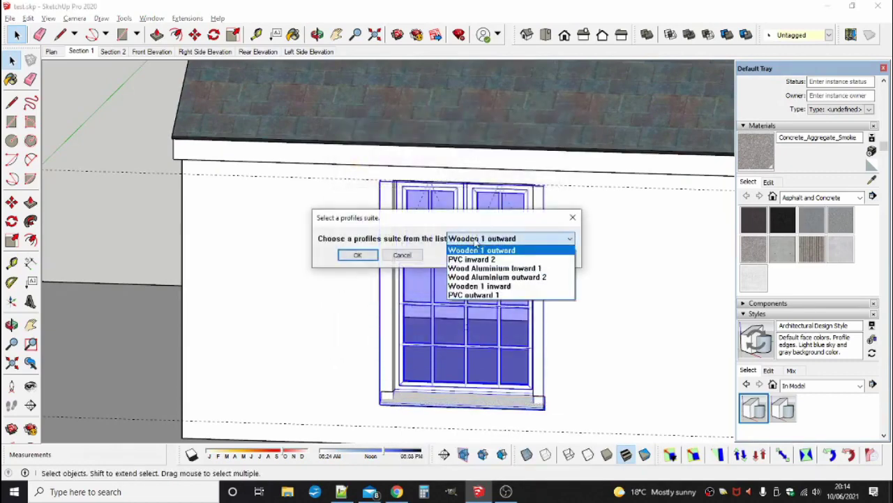
click(482, 250)
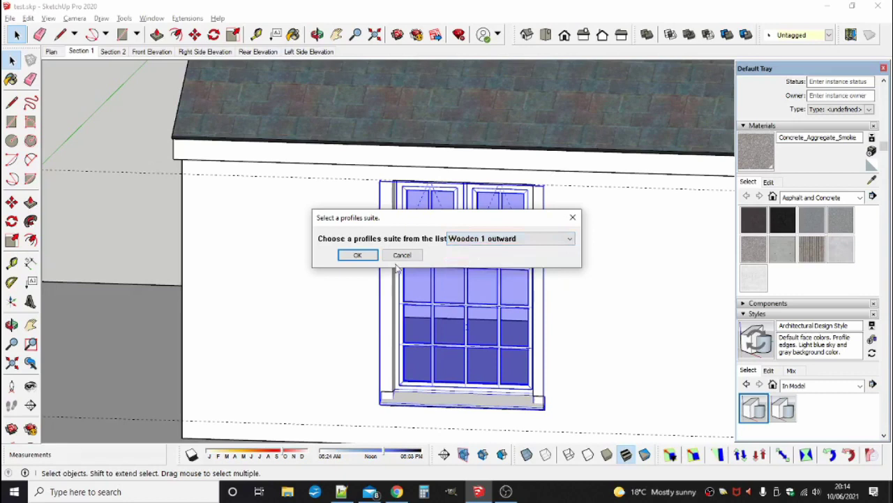
click(368, 257)
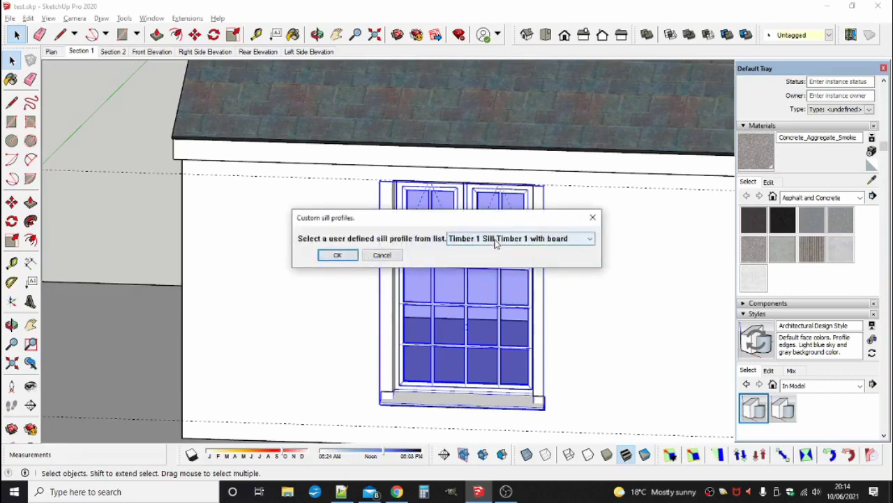
Choose the Timber 1 Sill Concrete 1 with board sill profile for the window and deselect it
click(520, 238)
click(499, 259)
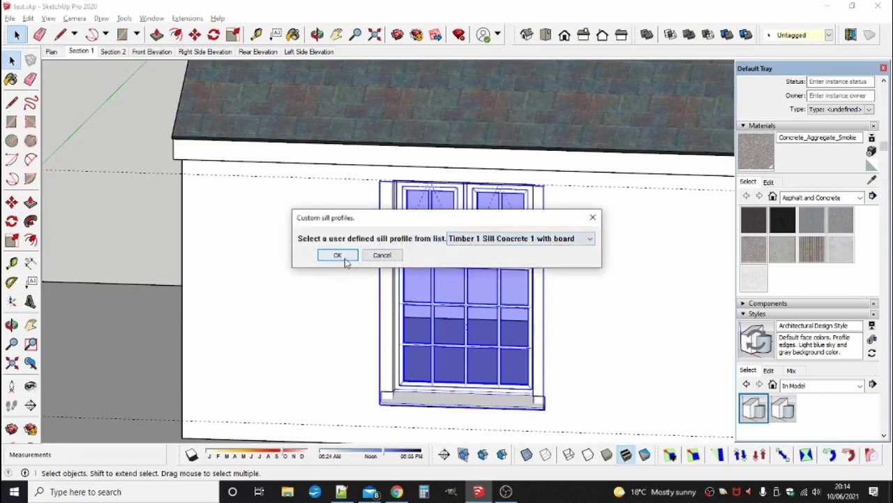
click(337, 255)
click(130, 256)
Examine the wooden window's sill, frame and transom profiles from outside and in section, and view the whole building
middle_drag(447, 369, 398, 396)
scroll(398, 397, up, 2)
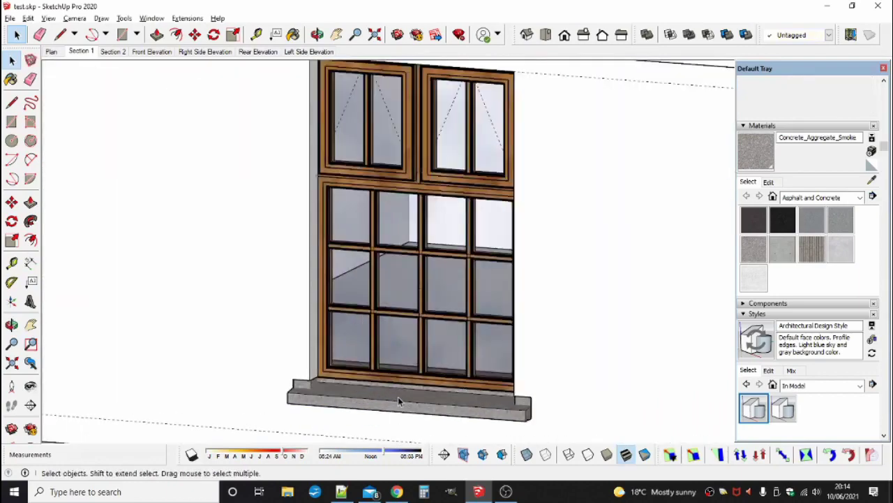
scroll(398, 395, down, 1)
key(x)
middle_drag(481, 354, 439, 311)
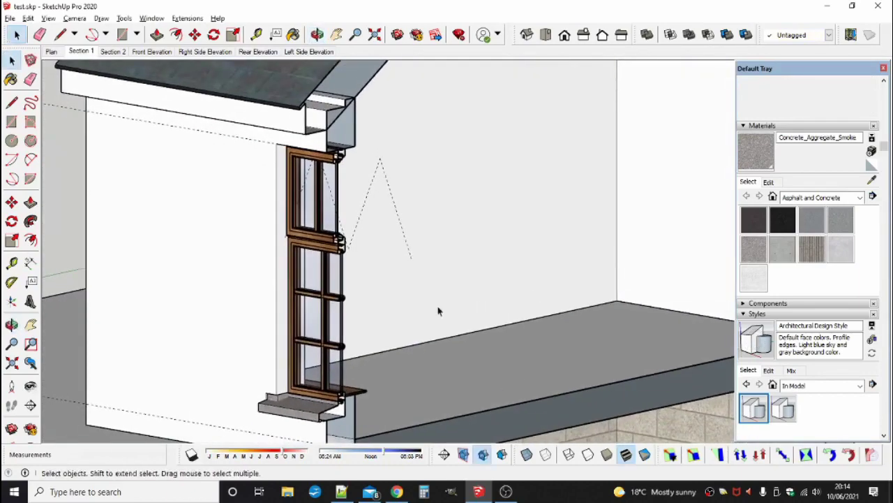
scroll(321, 152, up, 5)
scroll(324, 152, down, 3)
scroll(324, 356, up, 4)
scroll(307, 287, down, 6)
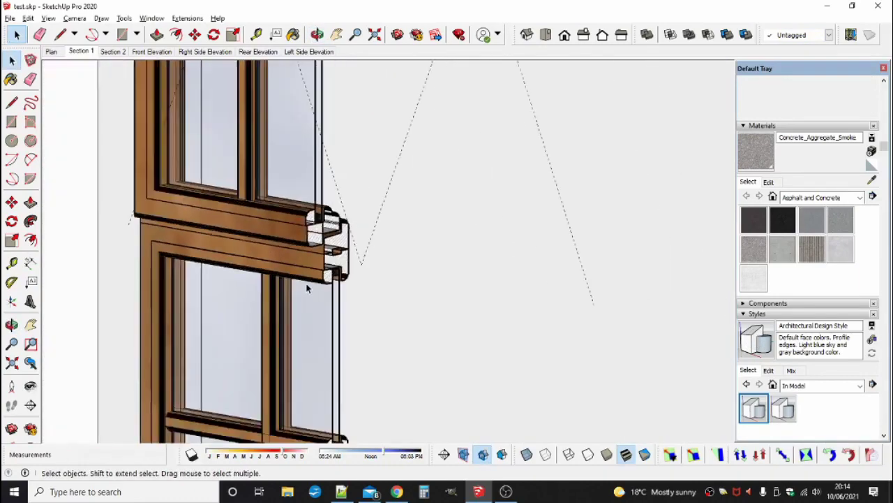
middle_drag(307, 288, 388, 251)
key(x)
scroll(359, 299, down, 3)
scroll(353, 253, down, 3)
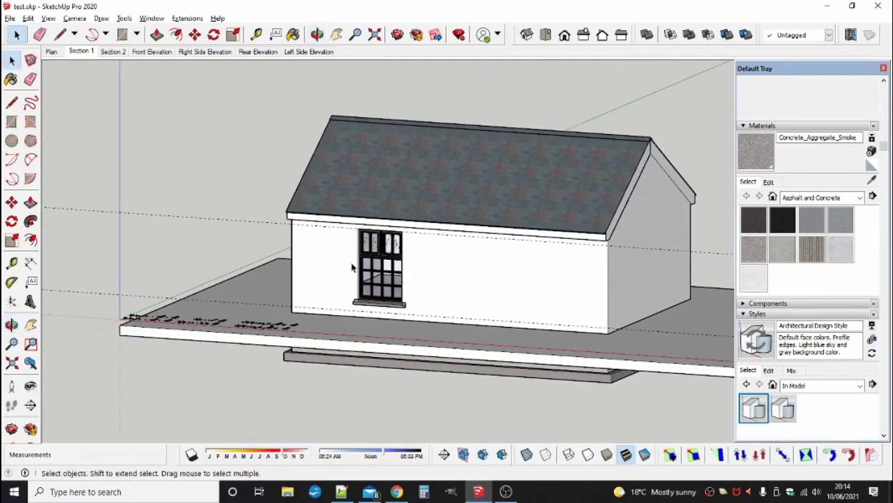